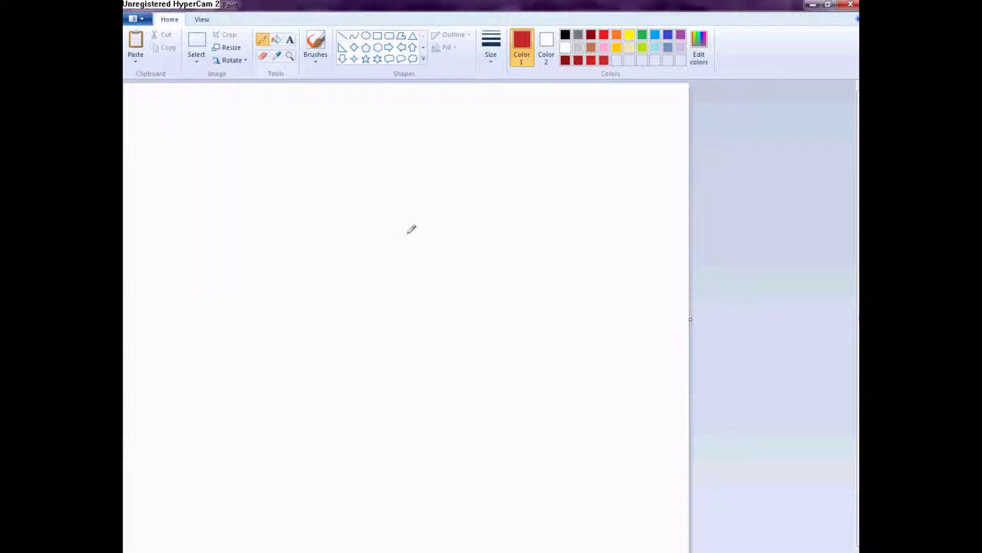
# Draw a closed lumpy red outline across the lower canvas and handwrite a "lumpy" label with an arrow above it
pyautogui.moveTo(420, 335)
pyautogui.mouseDown()
pyautogui.moveTo(303, 334)
pyautogui.moveTo(291, 357)
pyautogui.moveTo(180, 408)
pyautogui.moveTo(209, 434)
pyautogui.moveTo(335, 456)
pyautogui.moveTo(579, 460)
pyautogui.moveTo(649, 399)
pyautogui.moveTo(658, 362)
pyautogui.moveTo(421, 336)
pyautogui.mouseUp()
pyautogui.moveTo(320, 185); pyautogui.dragTo(320, 218)
pyautogui.moveTo(329, 201); pyautogui.dragTo(384, 206)
pyautogui.moveTo(392, 196); pyautogui.dragTo(382, 241)
pyautogui.moveTo(372, 244)
pyautogui.mouseDown()
pyautogui.moveTo(370, 267)
pyautogui.moveTo(419, 255)
pyautogui.moveTo(457, 262)
pyautogui.moveTo(457, 286)
pyautogui.mouseUp()
pyautogui.moveTo(478, 251)
pyautogui.mouseDown()
pyautogui.moveTo(499, 287)
pyautogui.moveTo(514, 284)
pyautogui.mouseUp()
# Delete the handwritten label and arrow above the lumpy outline
pyautogui.click(197, 46)
pyautogui.moveTo(238, 111); pyautogui.dragTo(572, 296)
pyautogui.rightClick(414, 215)
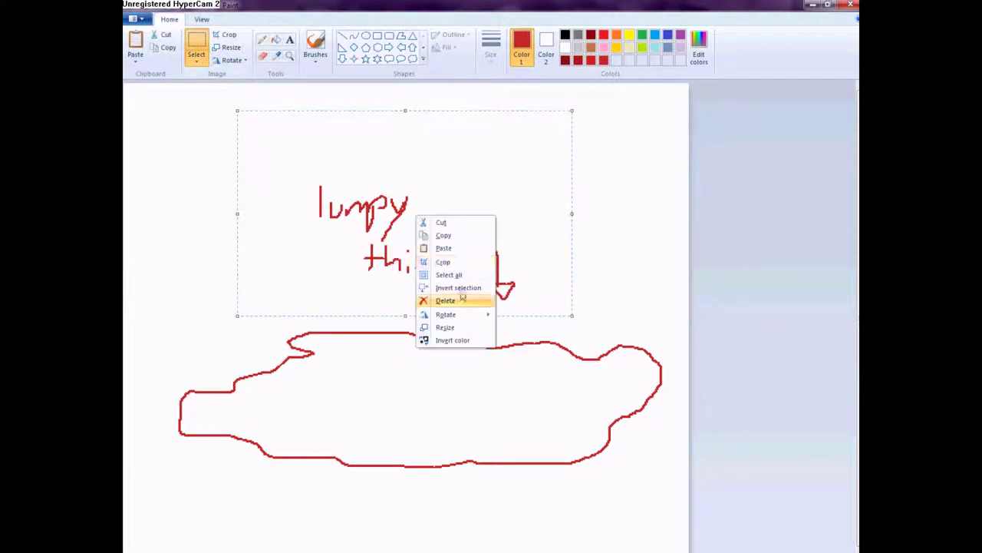
pyautogui.click(461, 286)
pyautogui.click(262, 39)
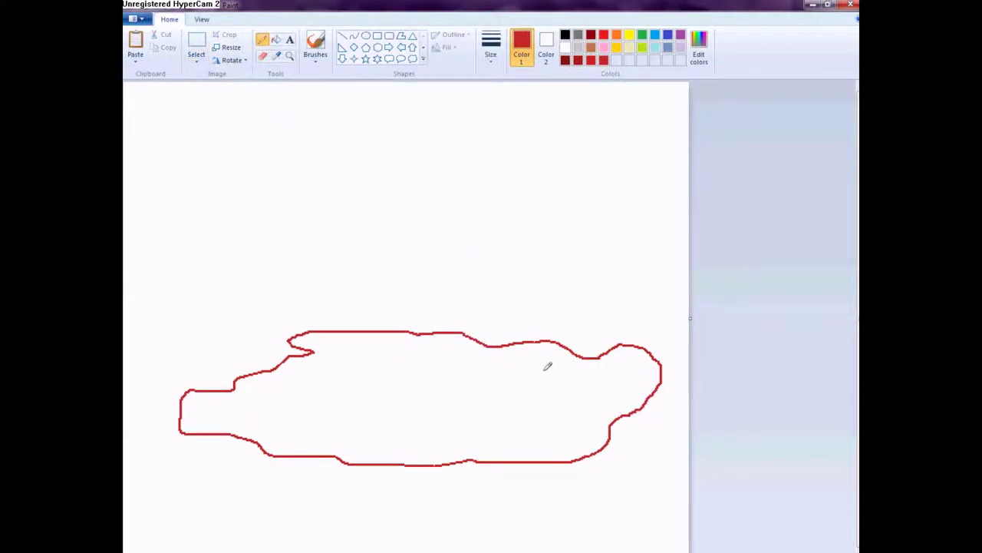
pyautogui.moveTo(418, 344)
pyautogui.mouseDown()
pyautogui.moveTo(330, 361)
pyautogui.moveTo(232, 407)
pyautogui.moveTo(314, 385)
pyautogui.moveTo(347, 364)
pyautogui.moveTo(423, 348)
pyautogui.mouseUp()
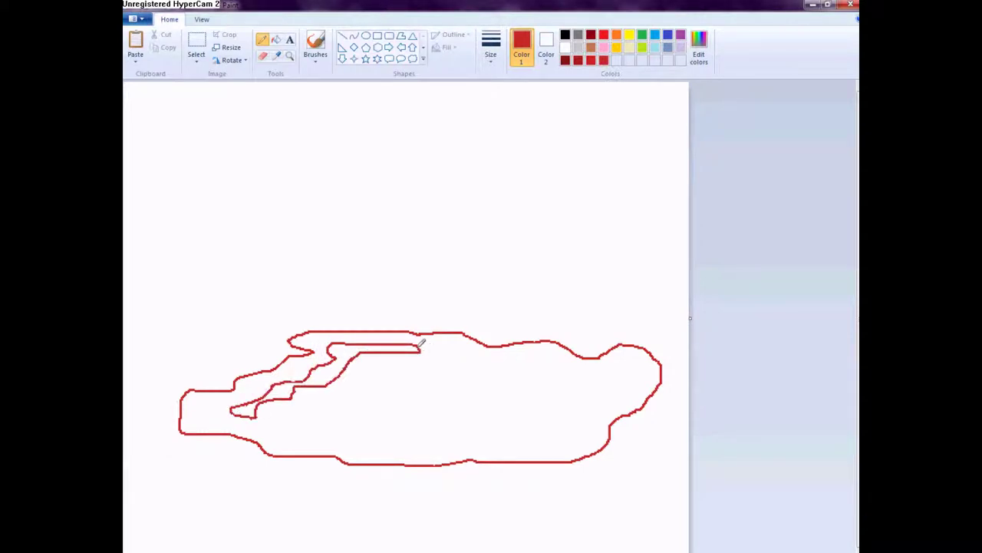
pyautogui.hotkey('ctrl', 'z')
# Fill the lumpy outline with a solid dark red
pyautogui.click(276, 40)
pyautogui.click(351, 408)
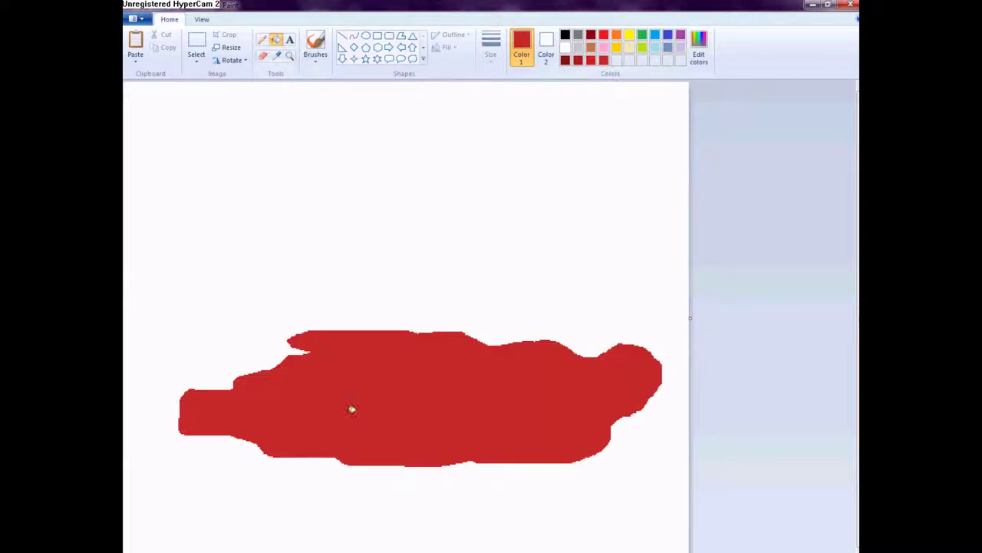
pyautogui.click(578, 60)
pyautogui.click(449, 347)
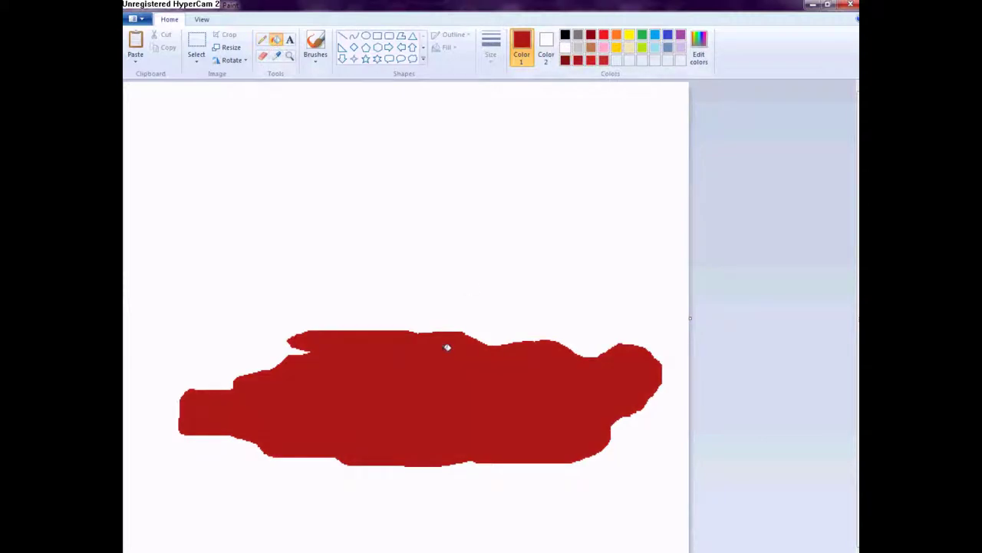
# Erase the upper part of the puddle's right-hand bump so that end becomes flatter
pyautogui.click(289, 55)
pyautogui.click(264, 56)
pyautogui.moveTo(587, 347); pyautogui.dragTo(656, 346)
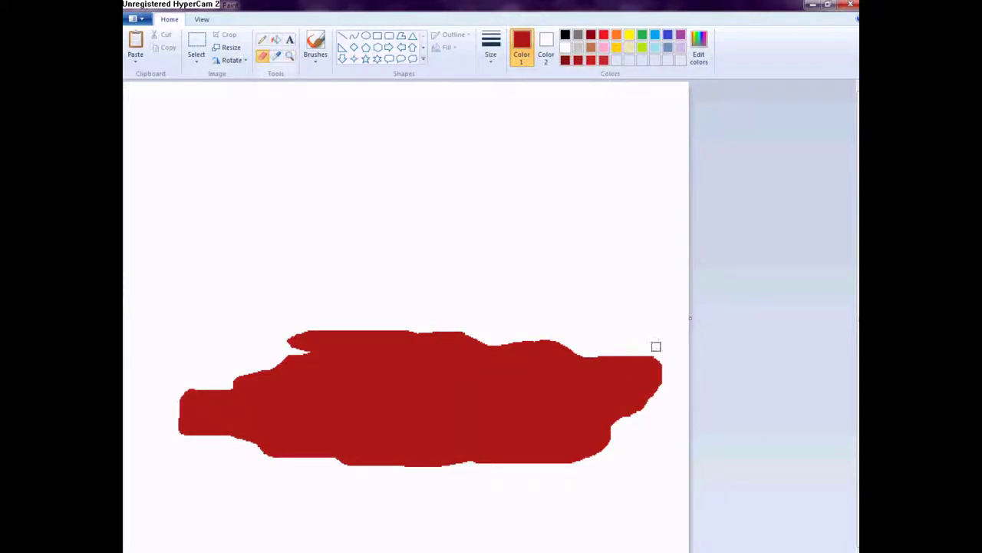
pyautogui.moveTo(591, 350)
pyautogui.mouseDown()
pyautogui.moveTo(641, 372)
pyautogui.moveTo(668, 368)
pyautogui.moveTo(615, 365)
pyautogui.moveTo(667, 363)
pyautogui.moveTo(669, 380)
pyautogui.moveTo(648, 374)
pyautogui.moveTo(658, 378)
pyautogui.moveTo(656, 398)
pyautogui.moveTo(620, 356)
pyautogui.mouseUp()
# Draw a small rounded drop below the puddle's right end and fill it with dark red
pyautogui.click(289, 56)
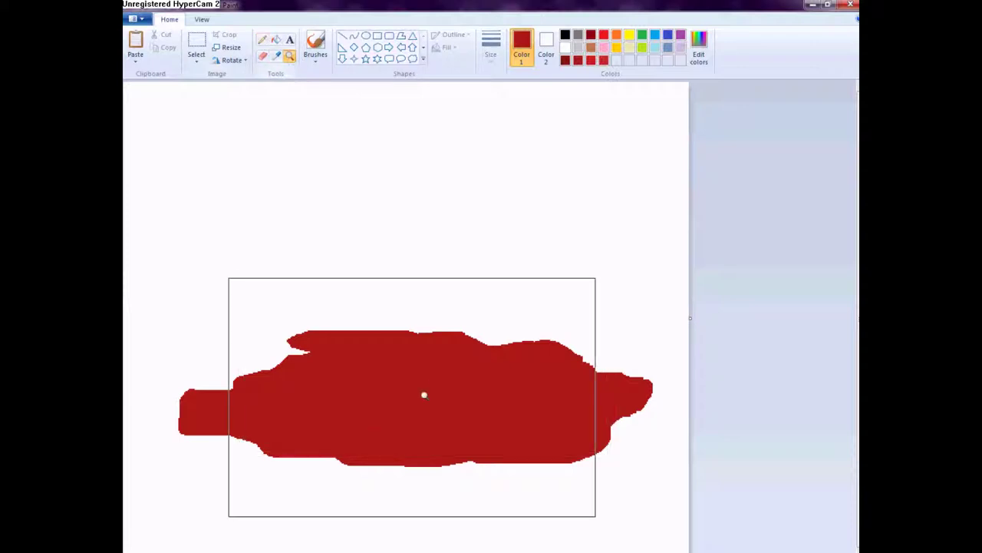
pyautogui.click(424, 395)
pyautogui.click(263, 38)
pyautogui.scroll(-3, 476, 384)
pyautogui.moveTo(635, 451)
pyautogui.mouseDown()
pyautogui.moveTo(558, 475)
pyautogui.moveTo(629, 453)
pyautogui.mouseUp()
pyautogui.click(287, 53)
pyautogui.click(275, 38)
pyautogui.click(607, 460)
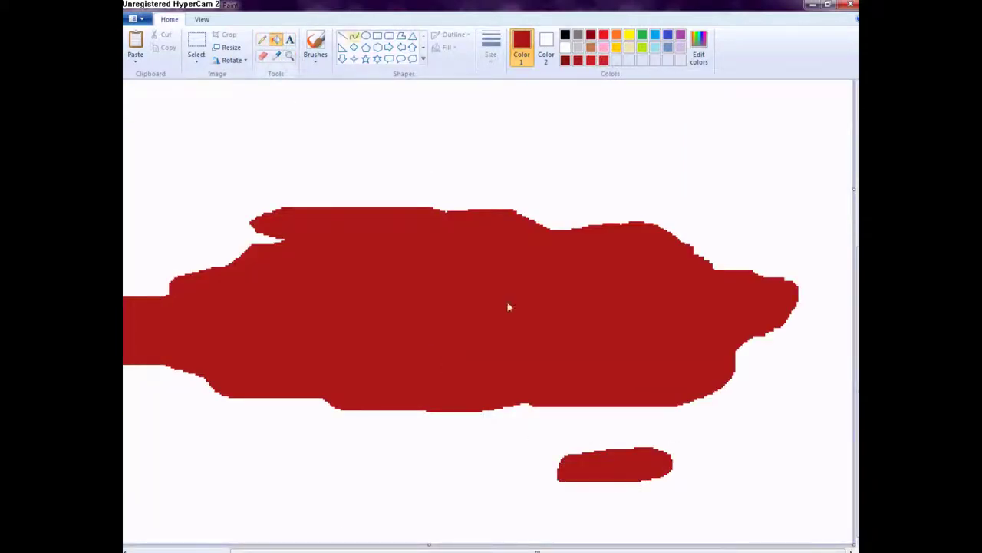
# Extend the puddle's lower edge with a small protruding lobe and fill it with dark red
pyautogui.click(263, 43)
pyautogui.moveTo(428, 386)
pyautogui.mouseDown()
pyautogui.moveTo(423, 433)
pyautogui.moveTo(591, 409)
pyautogui.mouseUp()
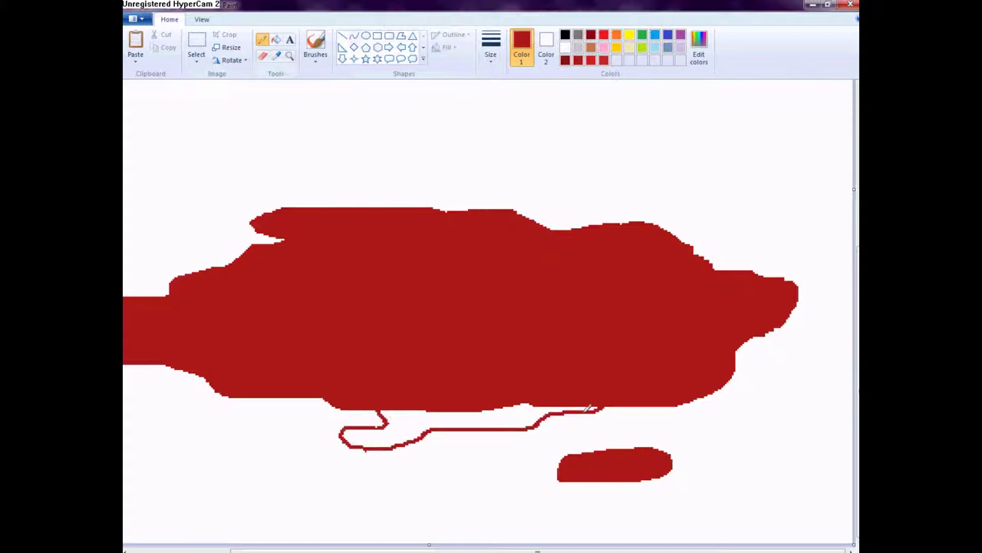
pyautogui.click(276, 38)
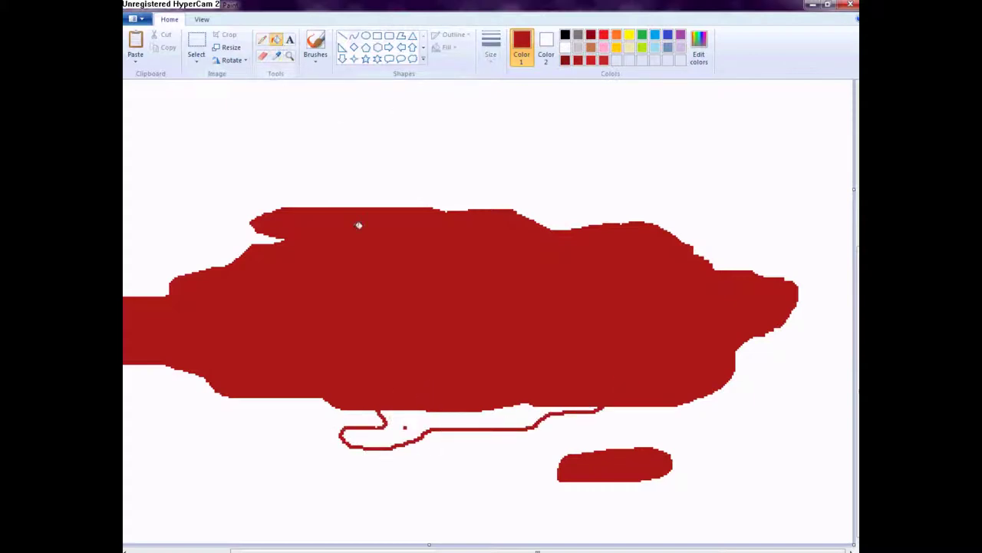
pyautogui.click(410, 426)
# Draw two thin dark red splatters beside the upper left of the puddle
pyautogui.click(263, 40)
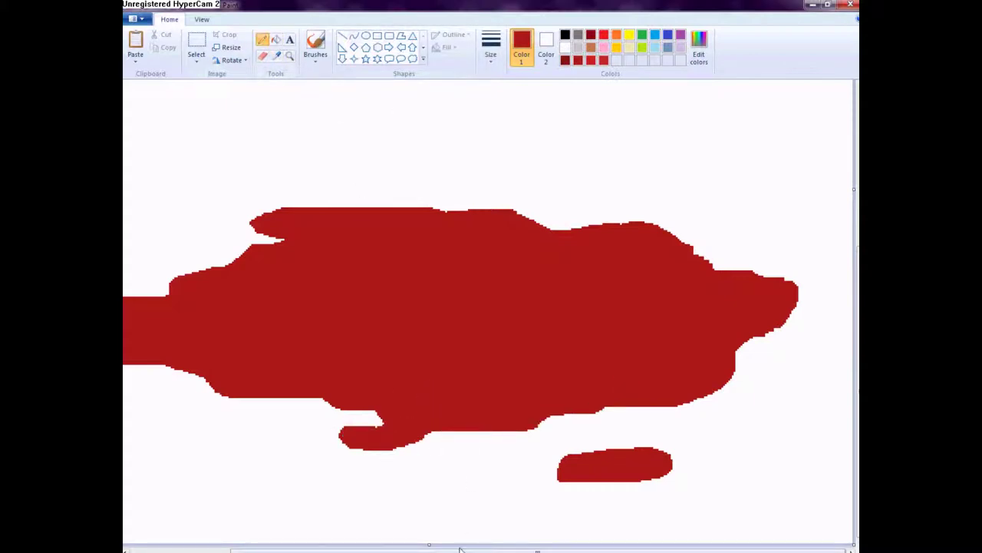
pyautogui.moveTo(463, 550); pyautogui.dragTo(363, 550)
pyautogui.moveTo(305, 203)
pyautogui.mouseDown()
pyautogui.moveTo(326, 194)
pyautogui.moveTo(295, 217)
pyautogui.moveTo(336, 193)
pyautogui.moveTo(285, 194)
pyautogui.moveTo(297, 192)
pyautogui.moveTo(301, 217)
pyautogui.mouseUp()
pyautogui.moveTo(290, 461); pyautogui.dragTo(349, 464)
pyautogui.moveTo(292, 213)
pyautogui.mouseDown()
pyautogui.moveTo(313, 215)
pyautogui.moveTo(304, 216)
pyautogui.mouseUp()
pyautogui.scroll(3, 346, 256)
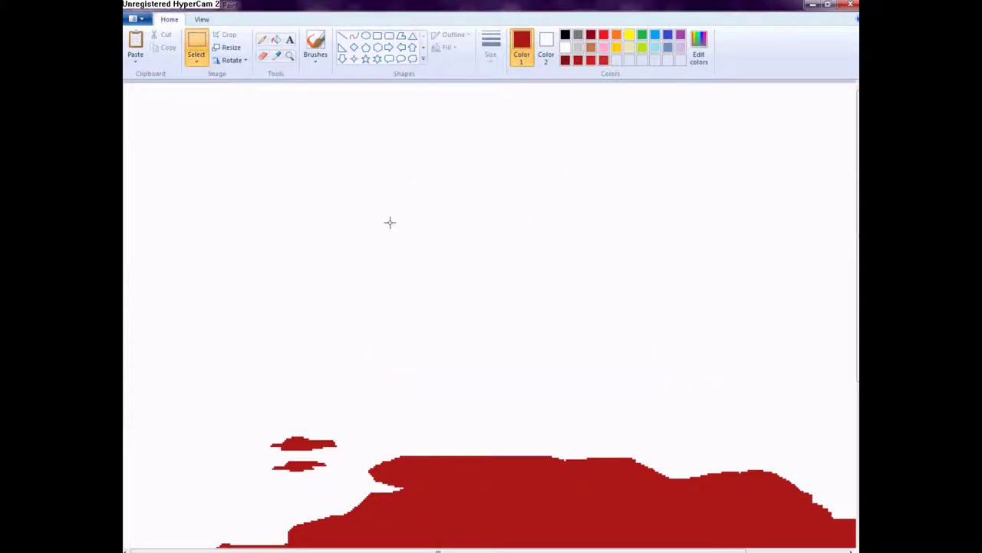
# Draw more thin splatters and tiny dots in dark red around the puddle, including a long one at its upper right
pyautogui.click(262, 39)
pyautogui.scroll(-3, 176, 246)
pyautogui.moveTo(160, 281); pyautogui.dragTo(177, 282)
pyautogui.moveTo(303, 479); pyautogui.dragTo(356, 482)
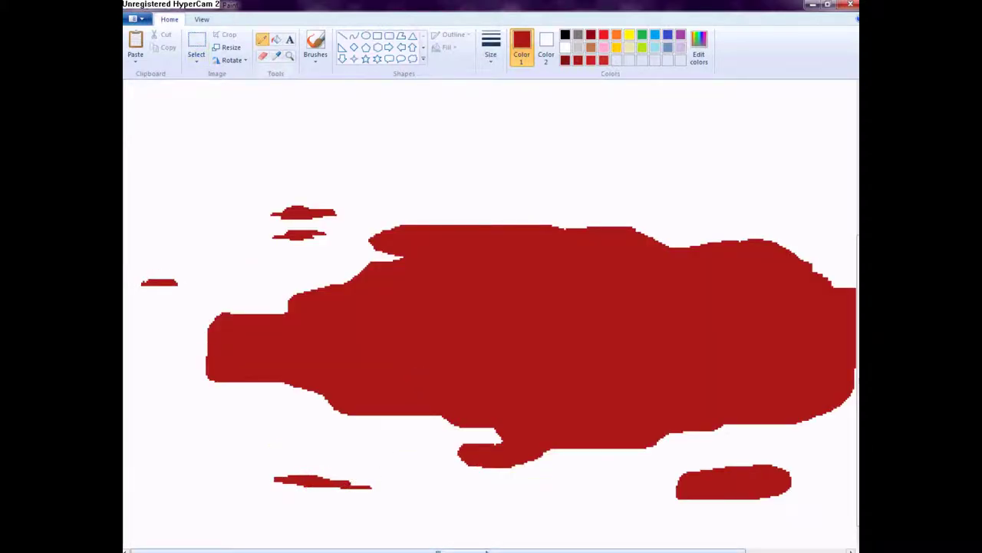
pyautogui.moveTo(486, 550); pyautogui.dragTo(586, 551)
pyautogui.moveTo(651, 198); pyautogui.dragTo(772, 201)
pyautogui.moveTo(396, 550); pyautogui.dragTo(296, 550)
pyautogui.moveTo(187, 437)
pyautogui.mouseDown()
pyautogui.moveTo(208, 437)
pyautogui.moveTo(163, 440)
pyautogui.mouseUp()
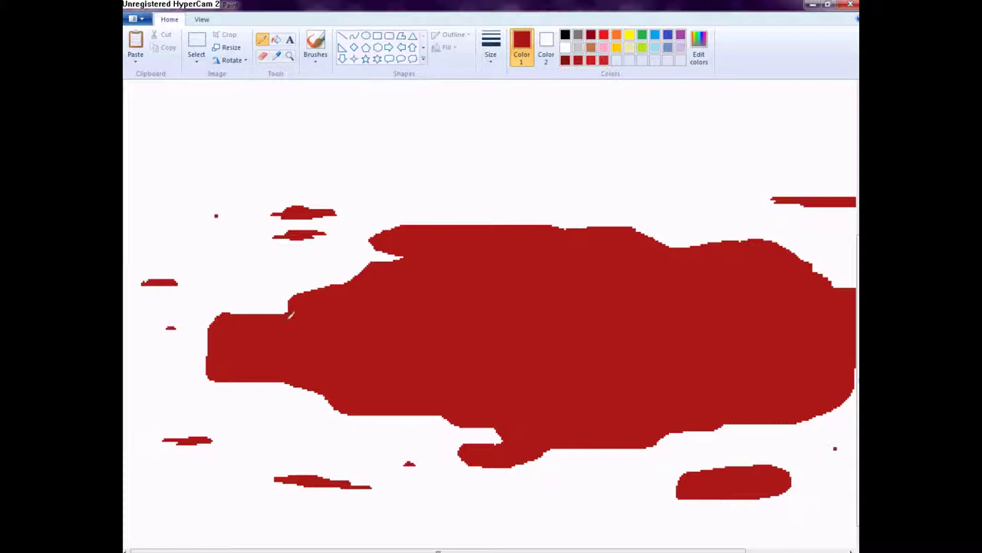
# Define a brighter red drawing color with red 231, green 22 and blue 22
pyautogui.click(289, 55)
pyautogui.rightClick(335, 153)
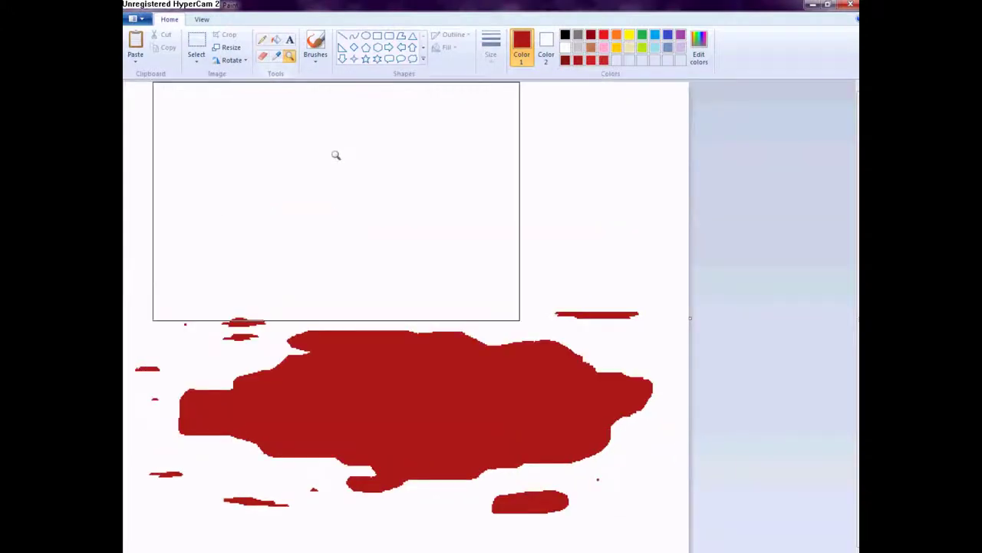
pyautogui.click(387, 388)
pyautogui.click(262, 39)
pyautogui.click(699, 52)
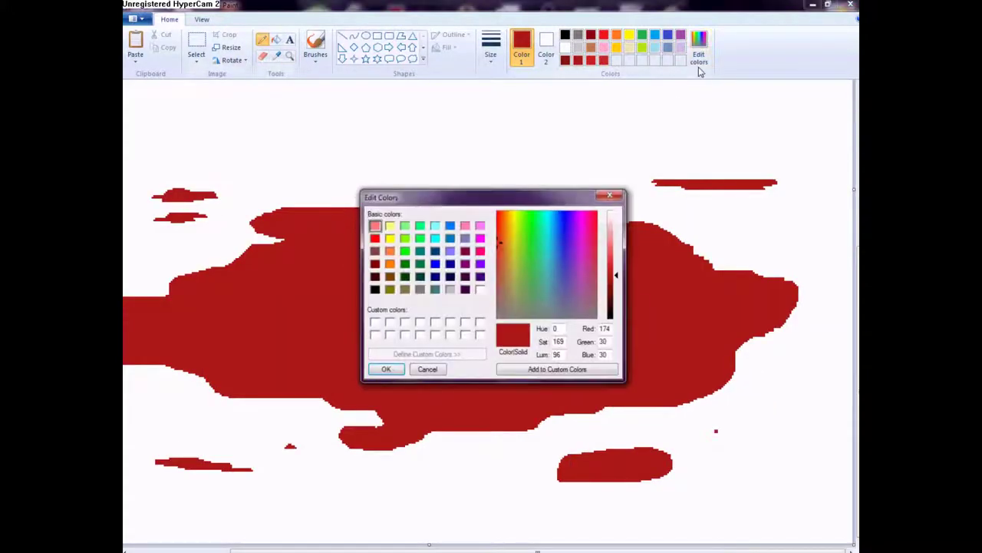
pyautogui.moveTo(619, 265)
pyautogui.mouseDown()
pyautogui.moveTo(619, 242)
pyautogui.moveTo(619, 264)
pyautogui.mouseUp()
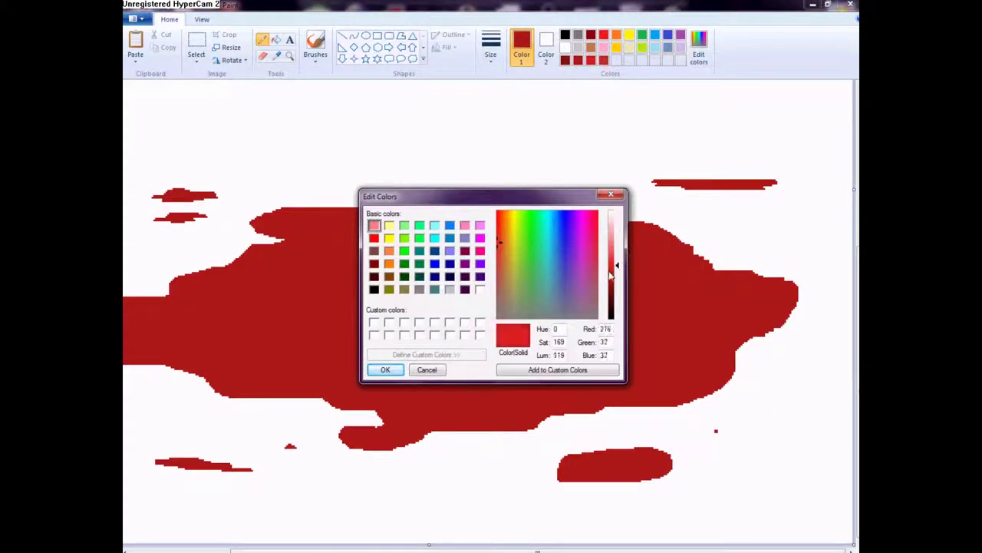
pyautogui.click(497, 242)
pyautogui.click(385, 369)
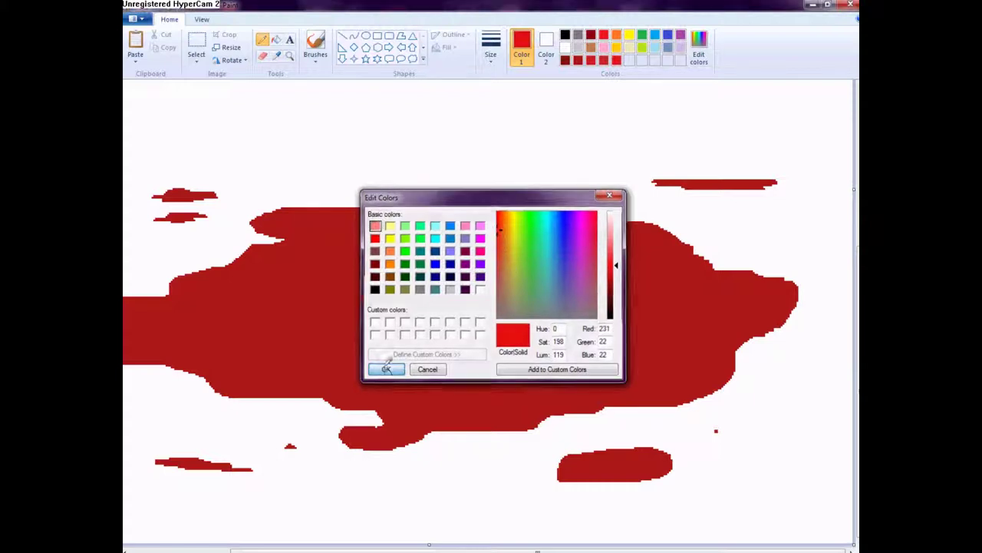
# Draw a jagged highlight along the puddle's upper left and top edge and fill it with the bright red
pyautogui.moveTo(246, 306); pyautogui.dragTo(345, 253)
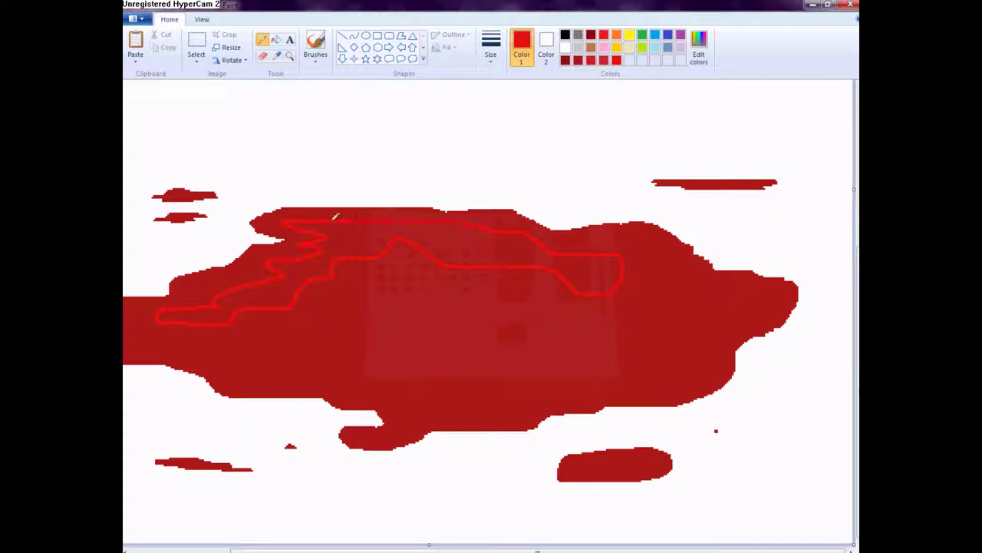
pyautogui.click(279, 38)
pyautogui.click(340, 242)
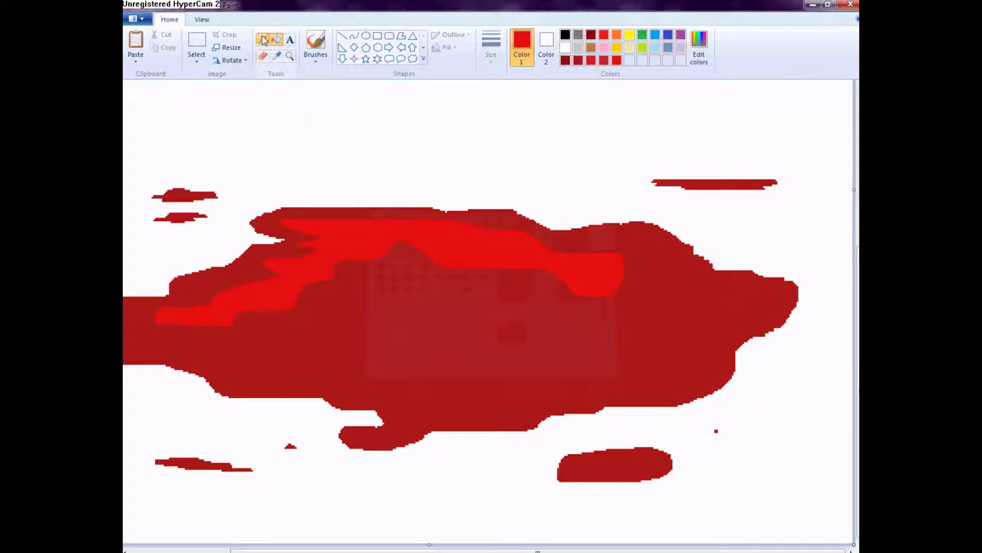
# Cover the right end of the bright highlight with the puddle's dark red
pyautogui.click(275, 55)
pyautogui.click(399, 240)
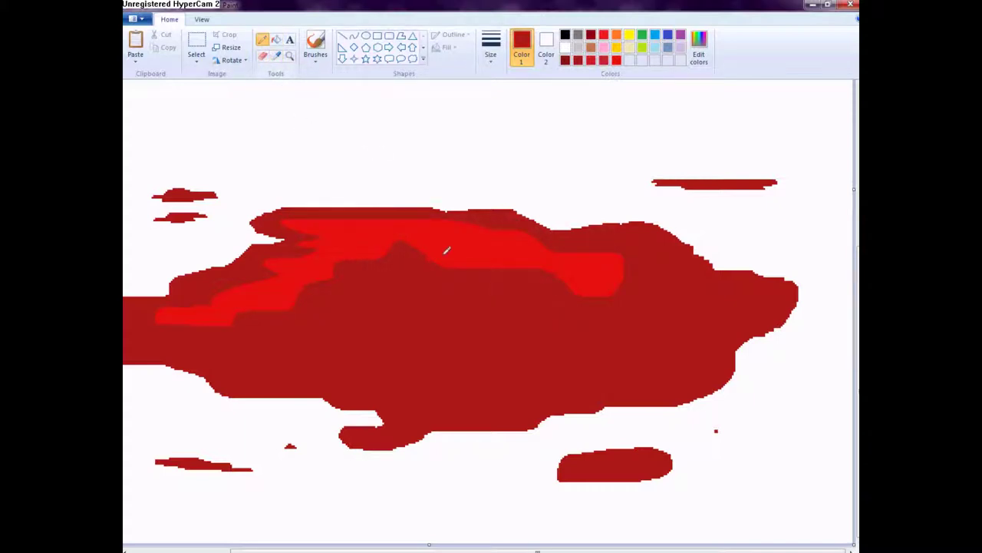
pyautogui.click(276, 38)
pyautogui.click(514, 253)
# Redraw the highlight's right end as a narrower tail and fill it with the sampled bright red
pyautogui.click(276, 55)
pyautogui.click(375, 232)
pyautogui.click(262, 43)
pyautogui.moveTo(595, 236); pyautogui.dragTo(487, 261)
pyautogui.click(275, 38)
pyautogui.click(502, 250)
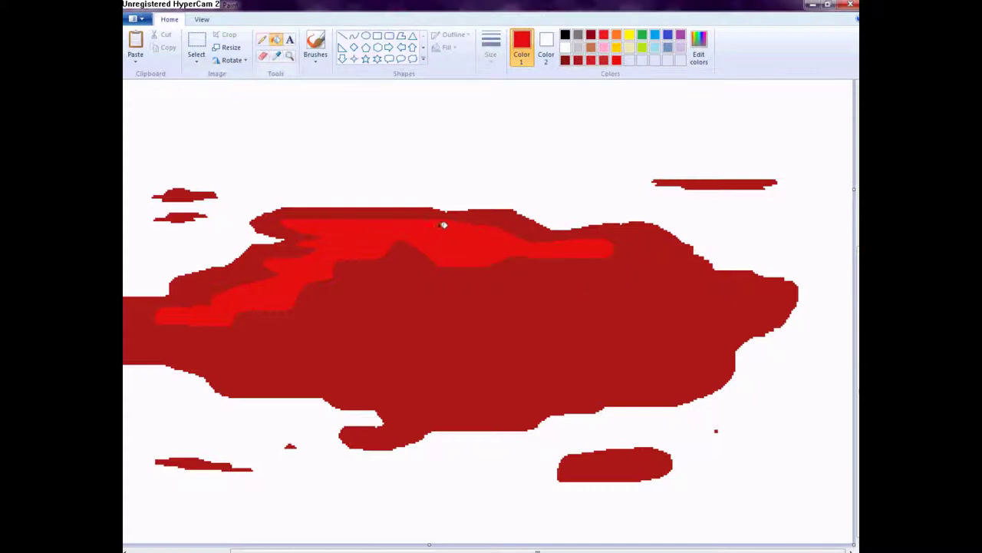
# Trim the underside of the highlight and its tail with the sampled dark red, using a different pencil thickness
pyautogui.click(276, 56)
pyautogui.click(396, 248)
pyautogui.click(263, 41)
pyautogui.click(490, 46)
pyautogui.click(514, 154)
pyautogui.moveTo(415, 246); pyautogui.dragTo(476, 264)
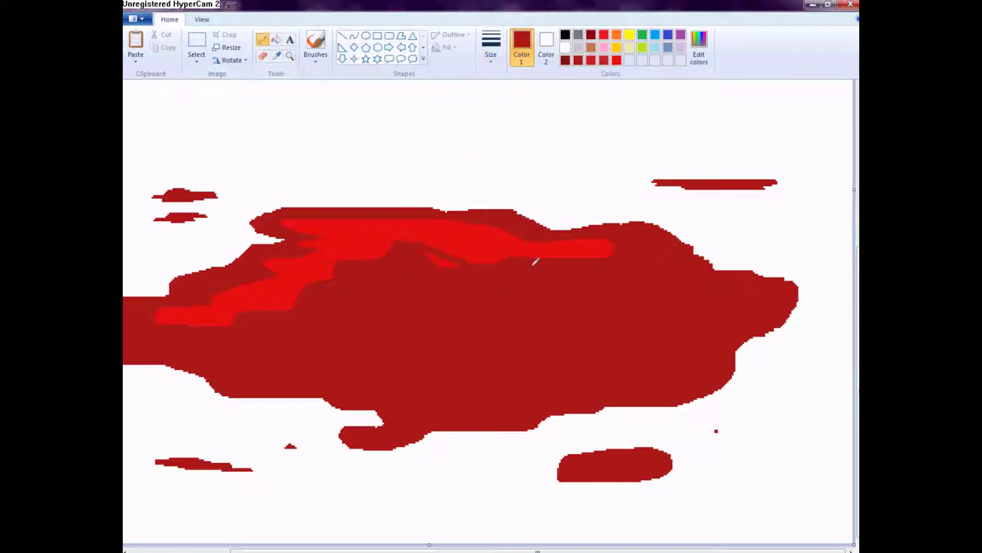
pyautogui.moveTo(540, 254); pyautogui.dragTo(589, 252)
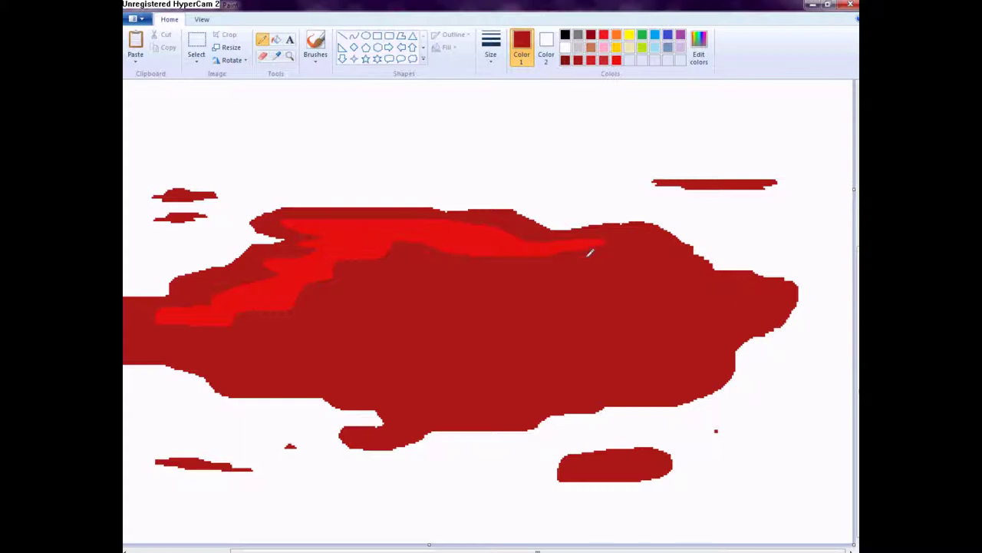
# Mix mid-tone reds from the highlight color and paint a filled lighter area in the middle of the puddle
pyautogui.click(276, 55)
pyautogui.click(369, 227)
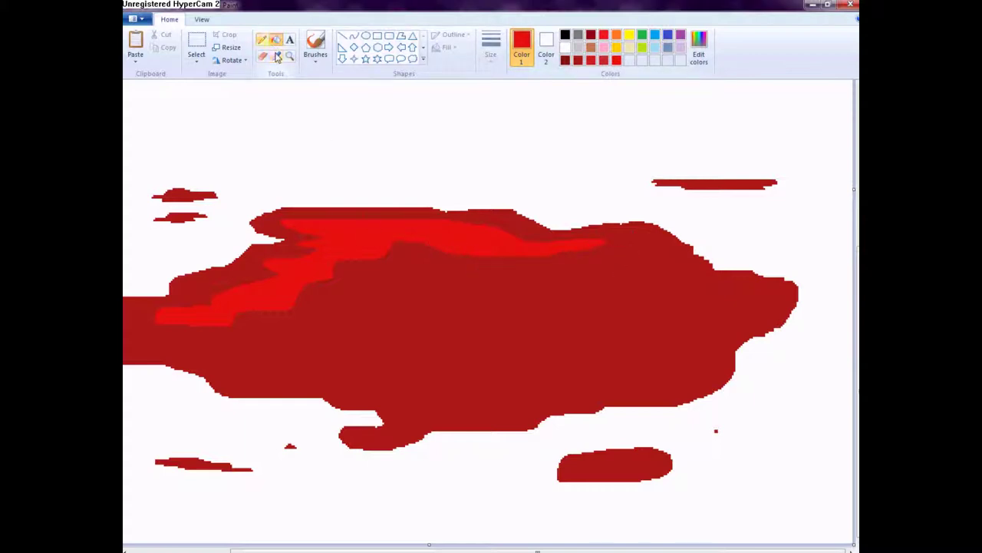
pyautogui.click(698, 48)
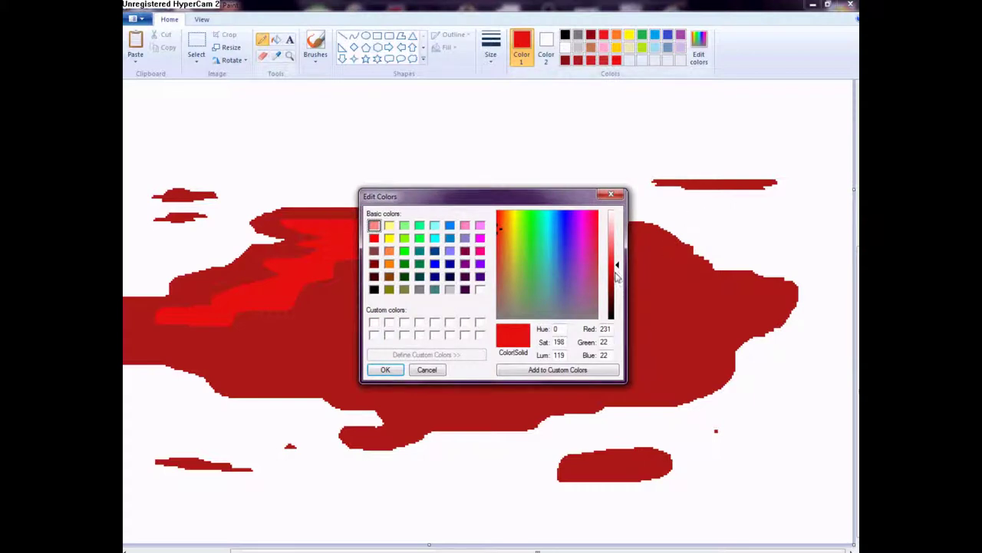
pyautogui.click(385, 370)
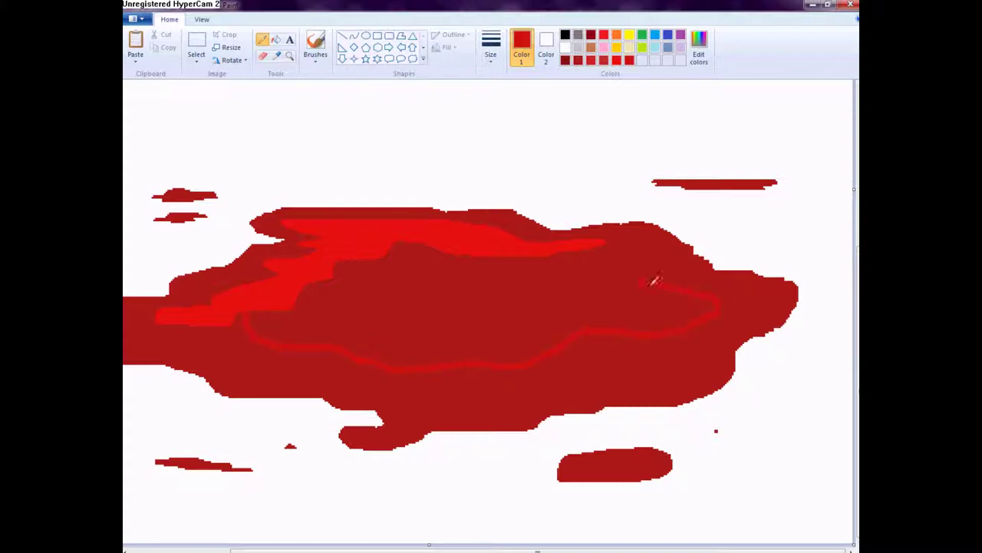
pyautogui.click(276, 39)
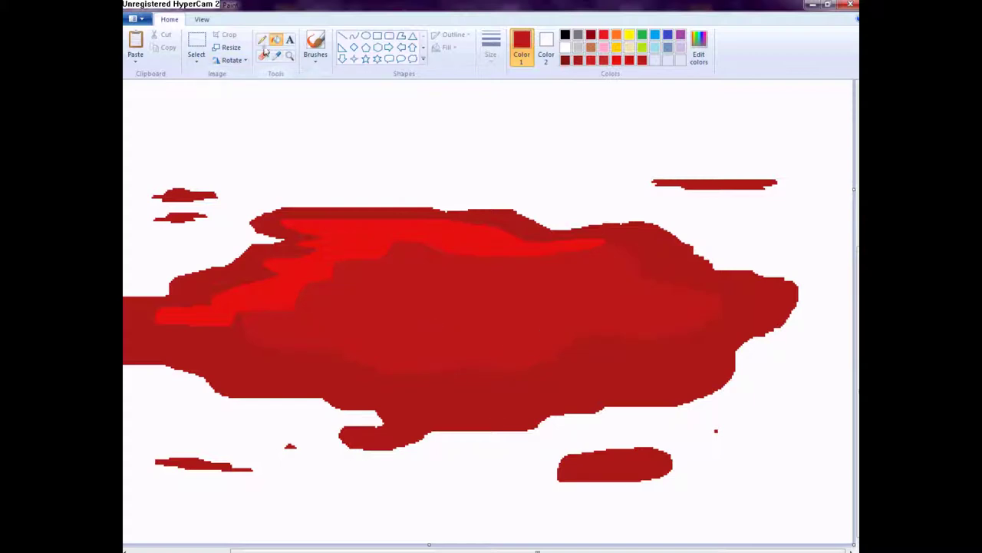
# Define a lighter red drawing color with red 218, green 35 and blue 35
pyautogui.click(698, 46)
pyautogui.click(611, 265)
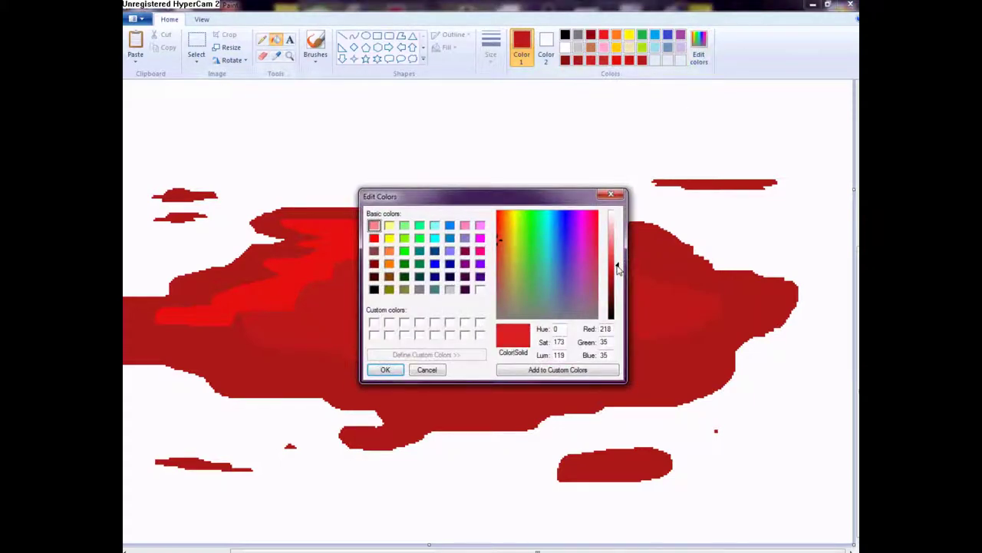
pyautogui.click(386, 370)
# Paint a filled lighter red band along the puddle's lower right edge and a small highlight on the protruding lobe
pyautogui.click(262, 39)
pyautogui.moveTo(445, 412)
pyautogui.mouseDown()
pyautogui.moveTo(627, 376)
pyautogui.moveTo(697, 344)
pyautogui.moveTo(715, 363)
pyautogui.moveTo(468, 413)
pyautogui.moveTo(393, 399)
pyautogui.moveTo(499, 401)
pyautogui.mouseUp()
pyautogui.moveTo(403, 422); pyautogui.dragTo(345, 433)
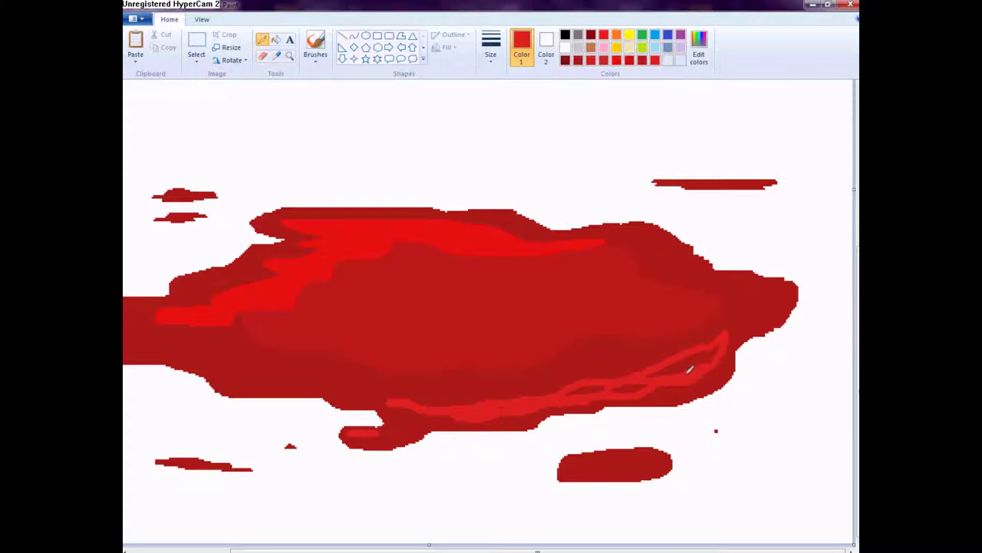
pyautogui.click(276, 38)
pyautogui.click(648, 379)
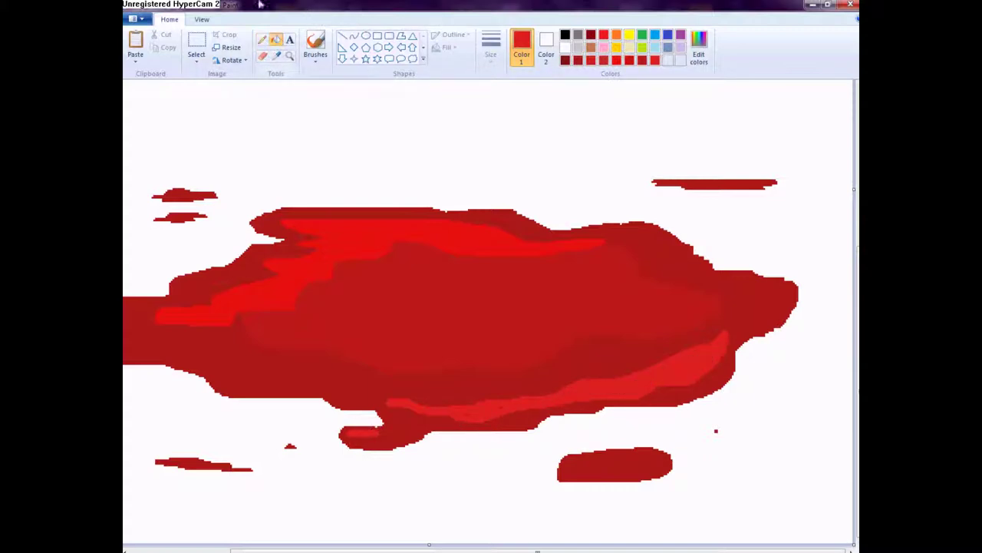
# Add lighter red highlights to the drop and the small splatters around the puddle
pyautogui.click(263, 38)
pyautogui.moveTo(603, 463)
pyautogui.mouseDown()
pyautogui.moveTo(574, 464)
pyautogui.moveTo(619, 447)
pyautogui.moveTo(649, 451)
pyautogui.moveTo(601, 454)
pyautogui.mouseUp()
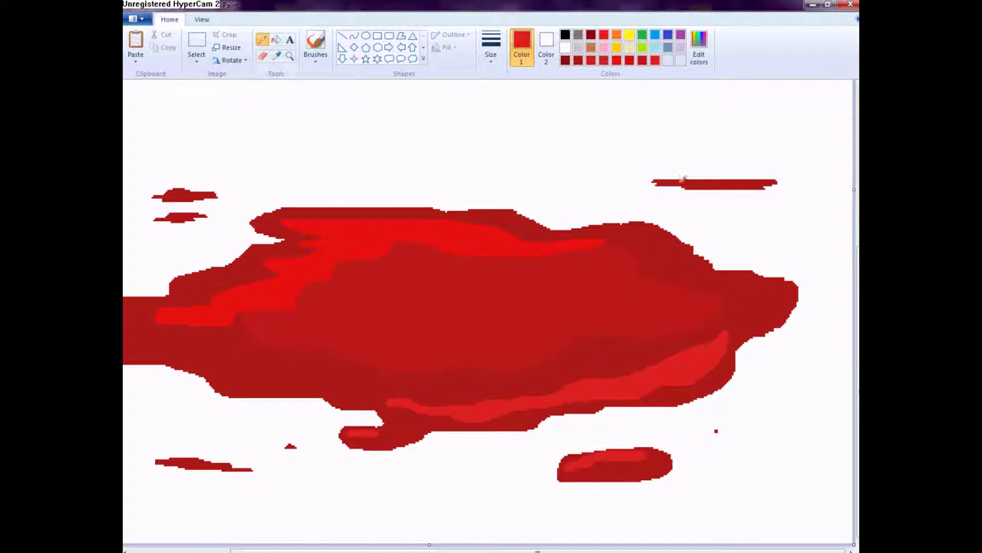
pyautogui.hscroll(-3, 414, 547)
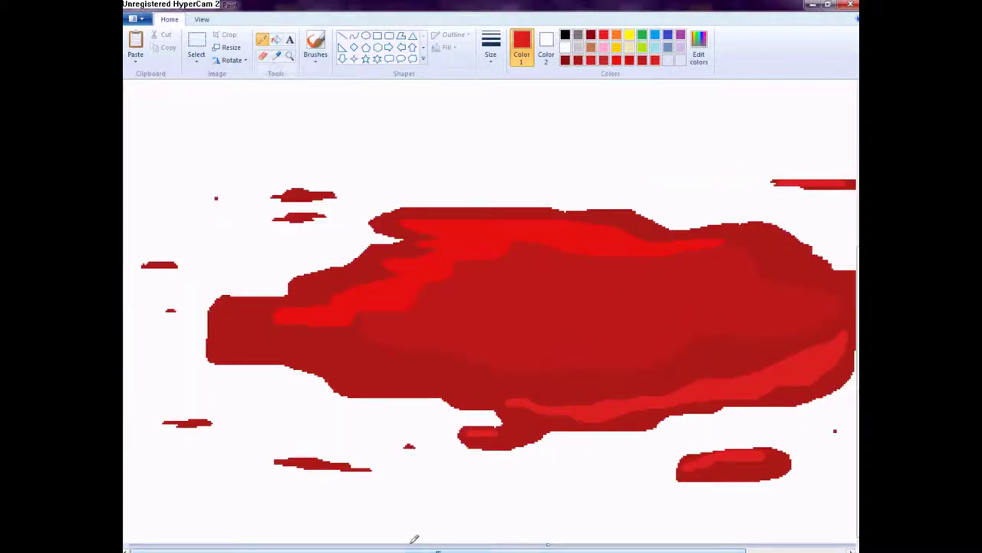
pyautogui.moveTo(330, 460); pyautogui.dragTo(279, 456)
pyautogui.moveTo(499, 424); pyautogui.dragTo(452, 430)
pyautogui.moveTo(203, 420); pyautogui.dragTo(158, 421)
pyautogui.moveTo(143, 262); pyautogui.dragTo(172, 264)
pyautogui.moveTo(297, 190); pyautogui.dragTo(284, 188)
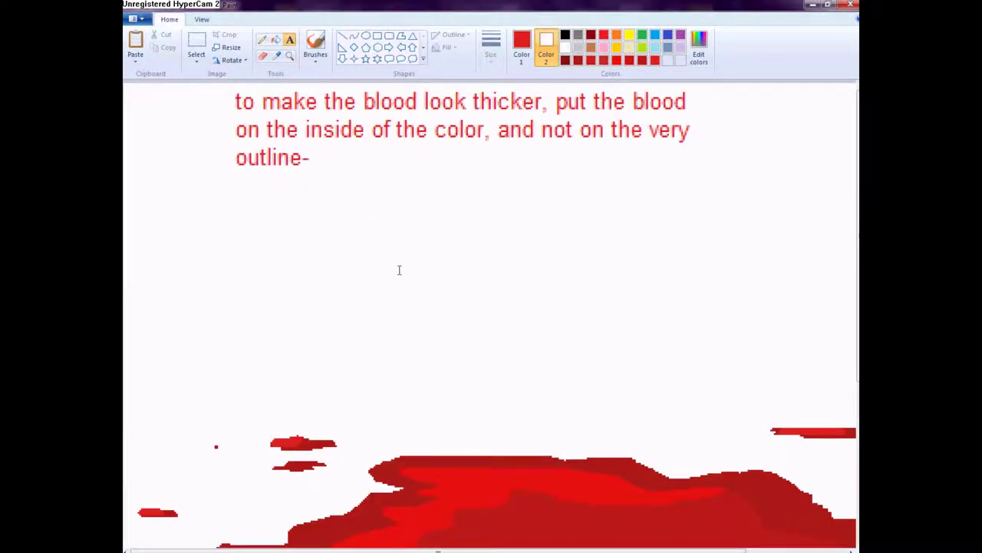
# Handwrite the labels "Thick" and "thinner" below the note and draw a shaded blood sample under each
pyautogui.click(263, 40)
pyautogui.moveTo(281, 205); pyautogui.dragTo(291, 194)
pyautogui.hotkey('ctrl', 'z')
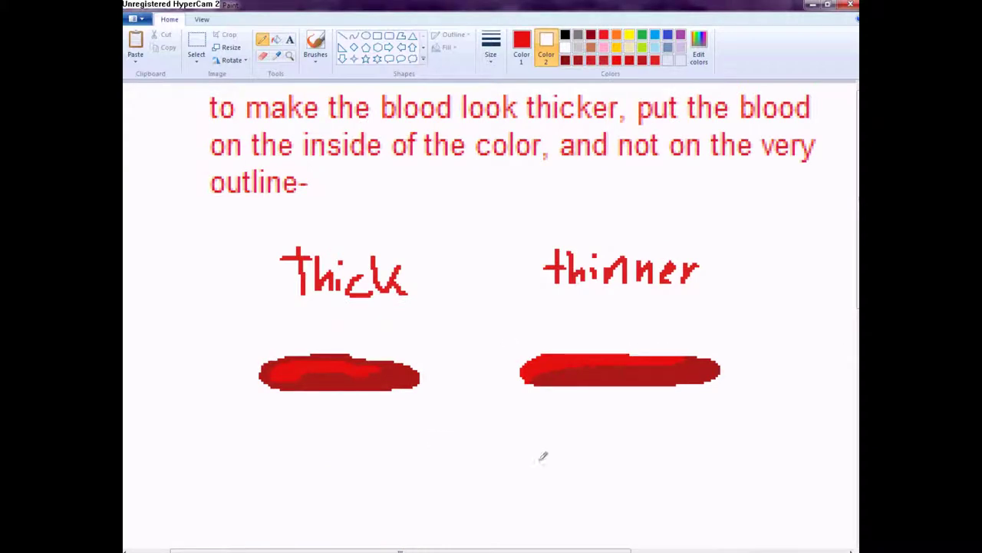
# Try doodling a smiling mouth with a tongue and slanted brows around the two blood samples, and undo the strokes
pyautogui.moveTo(425, 461); pyautogui.dragTo(500, 471)
pyautogui.hotkey('ctrl', 'z')
pyautogui.moveTo(384, 420)
pyautogui.mouseDown()
pyautogui.moveTo(449, 499)
pyautogui.moveTo(584, 422)
pyautogui.mouseUp()
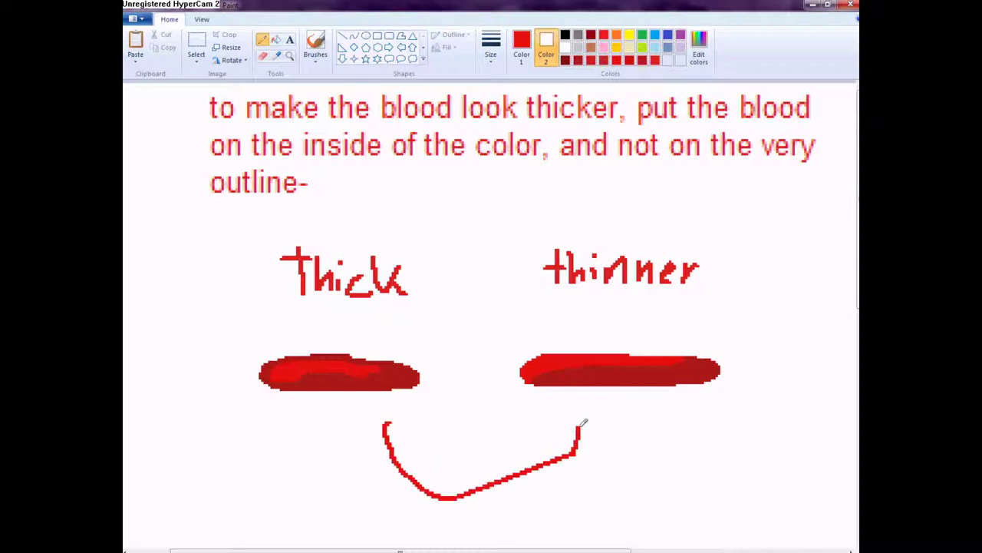
pyautogui.moveTo(482, 493)
pyautogui.mouseDown()
pyautogui.moveTo(572, 499)
pyautogui.moveTo(571, 458)
pyautogui.mouseUp()
pyautogui.moveTo(528, 470); pyautogui.dragTo(539, 491)
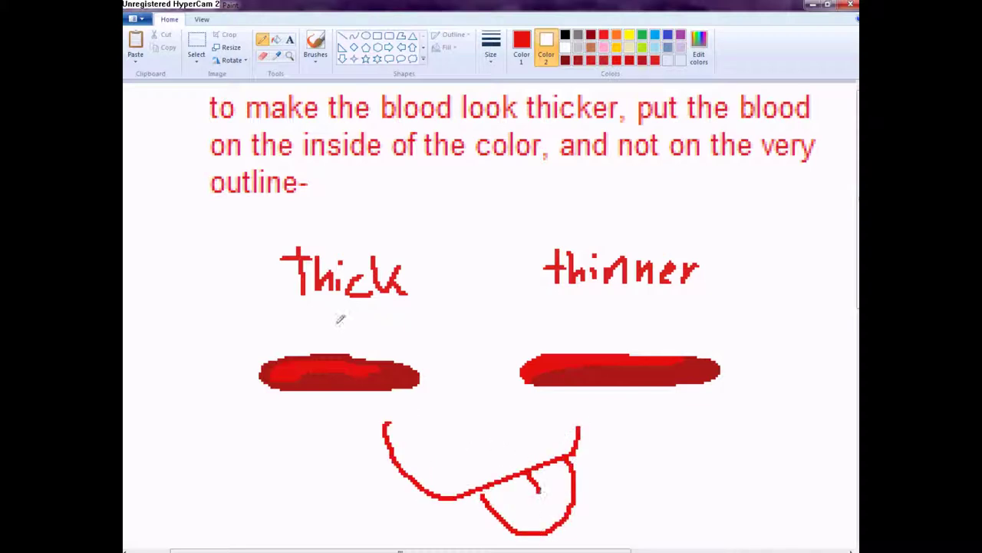
pyautogui.moveTo(334, 324); pyautogui.dragTo(400, 362)
pyautogui.moveTo(589, 307); pyautogui.dragTo(504, 372)
pyautogui.click(155, 8)
pyautogui.click(155, 8)
pyautogui.click(156, 8)
pyautogui.click(156, 9)
# Try handwriting "LoL...." below the two blood samples, and undo the lettering
pyautogui.moveTo(362, 461)
pyautogui.mouseDown()
pyautogui.moveTo(364, 494)
pyautogui.moveTo(392, 480)
pyautogui.mouseUp()
pyautogui.moveTo(405, 452)
pyautogui.mouseDown()
pyautogui.moveTo(416, 482)
pyautogui.moveTo(433, 470)
pyautogui.mouseUp()
pyautogui.click(452, 467)
pyautogui.click(467, 463)
pyautogui.click(485, 463)
pyautogui.click(511, 458)
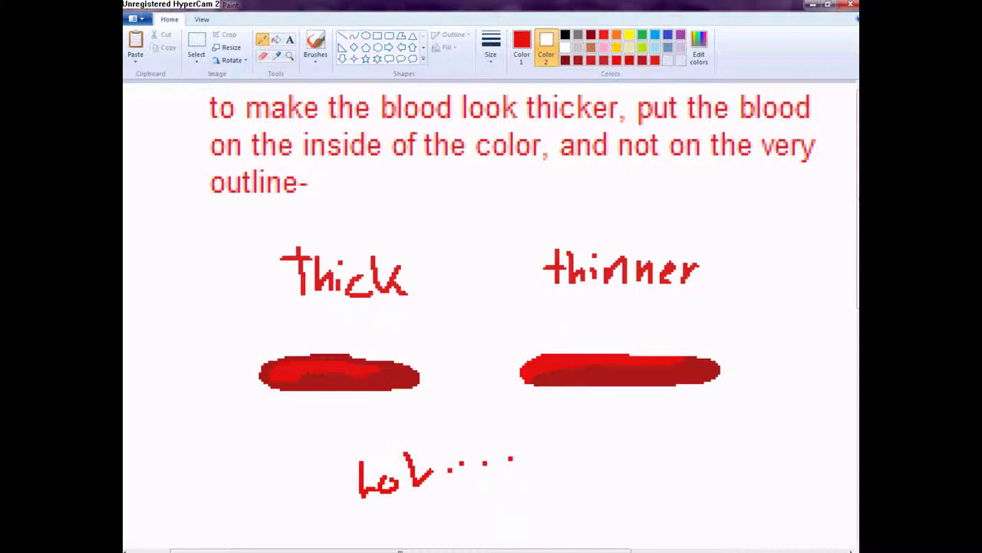
pyautogui.hotkey('ctrl', 'z')
pyautogui.hotkey('ctrl', 'z')
pyautogui.hotkey('ctrl', 'z')
pyautogui.hotkey('ctrl', 'z')
pyautogui.hotkey('ctrl', 'z')
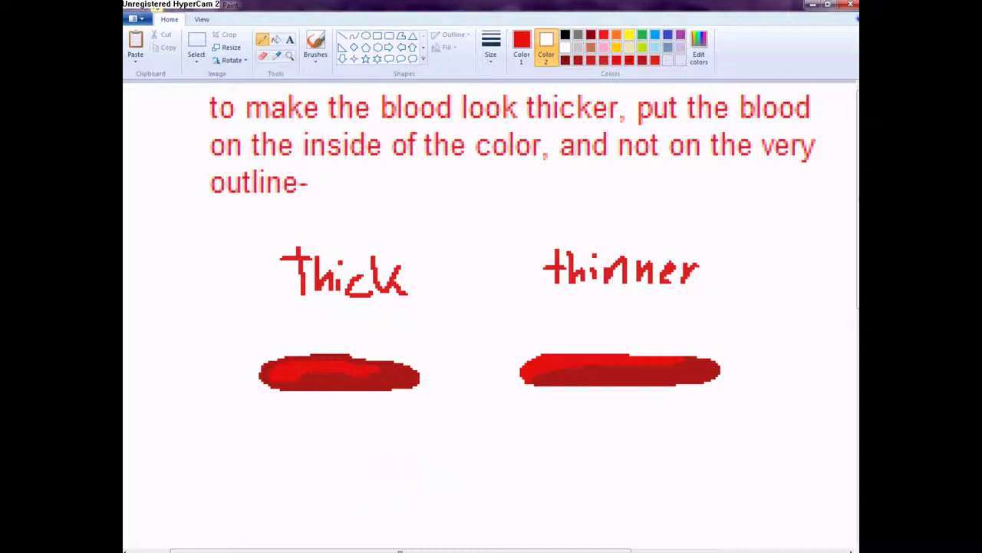
# Delete the thickness note, its two labels and the two blood samples from the area above the puddle
pyautogui.click(289, 55)
pyautogui.rightClick(307, 201)
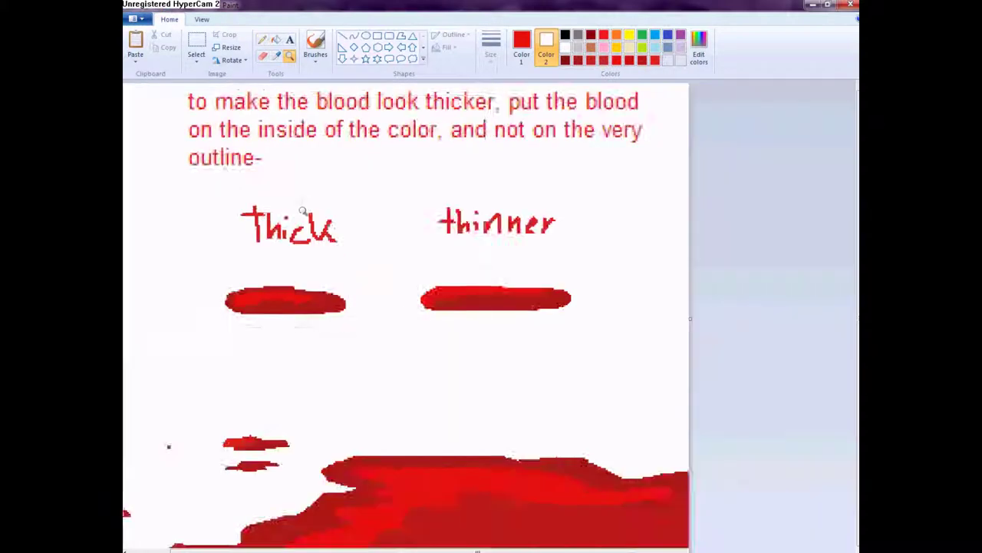
pyautogui.click(206, 44)
pyautogui.moveTo(184, 250); pyautogui.dragTo(517, 81)
pyautogui.rightClick(389, 123)
pyautogui.click(416, 206)
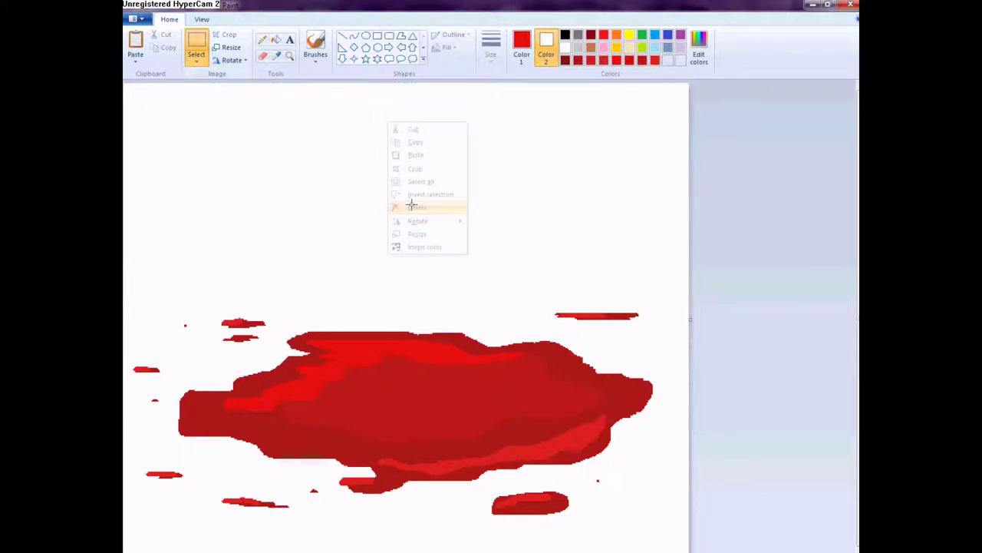
# Try a thick horizontal line above the puddle, recolor it black, and remove it, restoring white as the secondary color
pyautogui.click(566, 34)
pyautogui.click(491, 48)
pyautogui.click(505, 106)
pyautogui.click(342, 36)
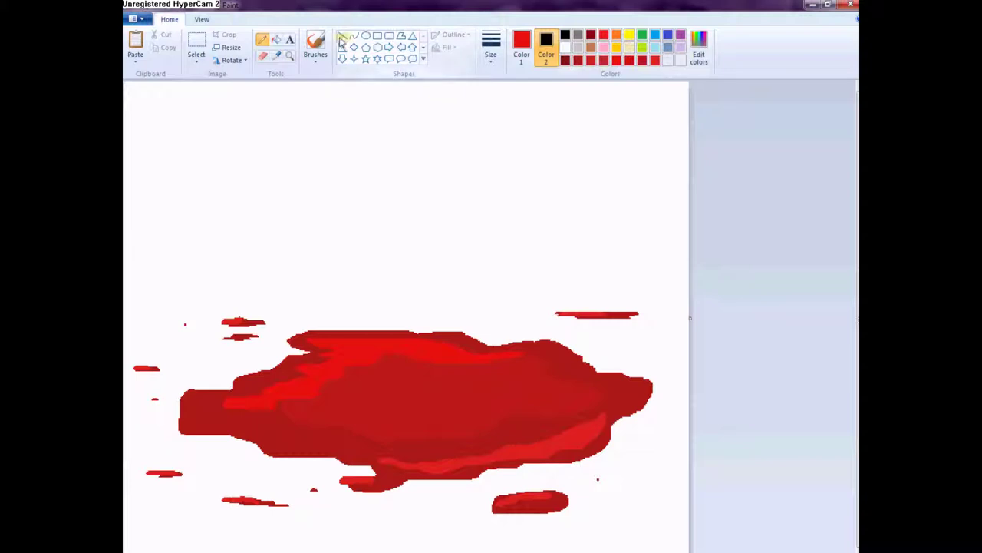
pyautogui.moveTo(153, 218); pyautogui.dragTo(788, 219)
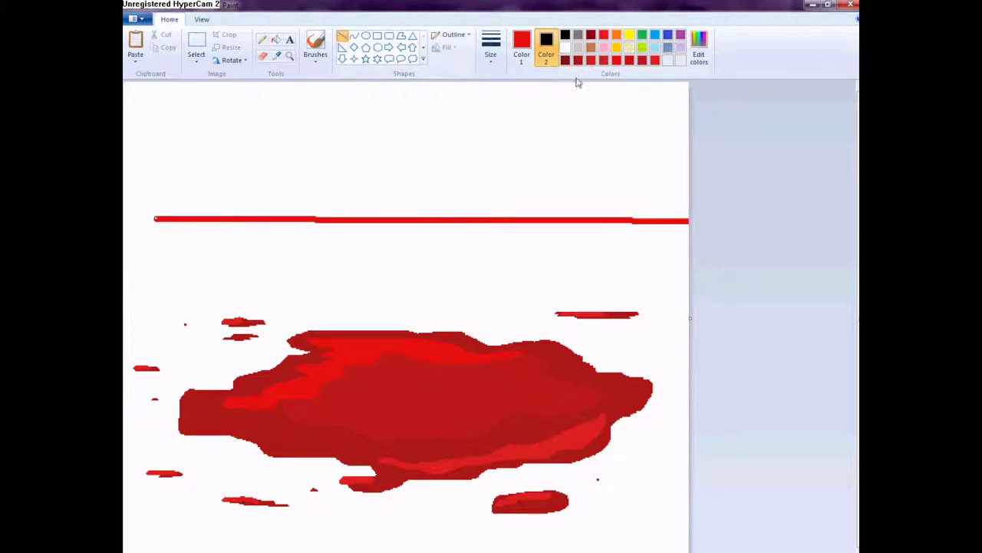
pyautogui.click(522, 46)
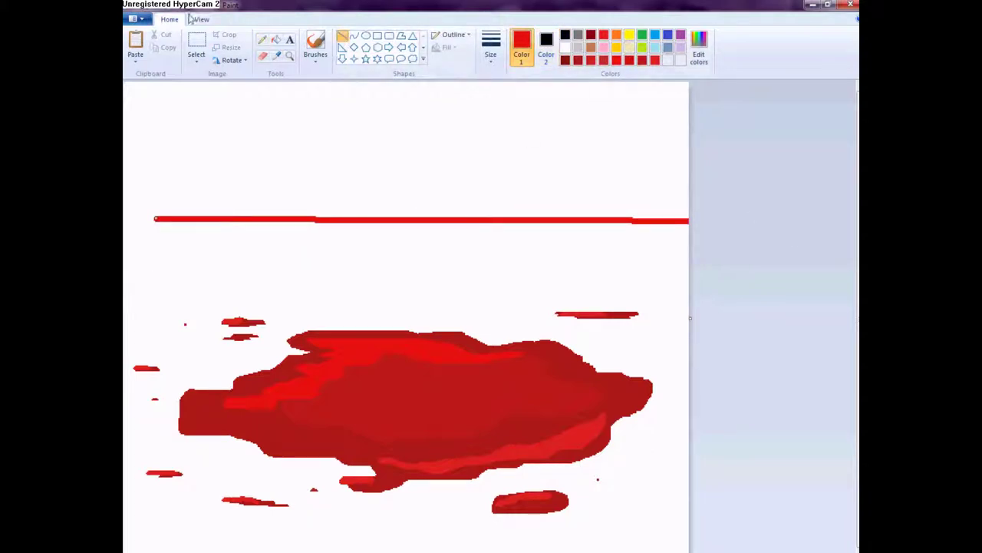
pyautogui.click(276, 39)
pyautogui.rightClick(393, 220)
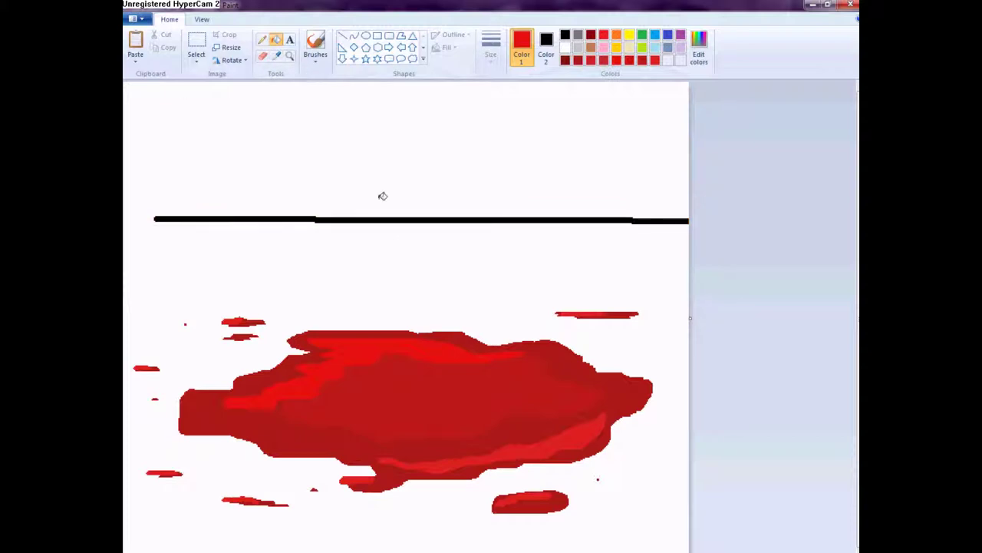
pyautogui.click(389, 218)
pyautogui.click(278, 54)
pyautogui.click(383, 178)
pyautogui.click(395, 220)
pyautogui.click(546, 46)
pyautogui.click(565, 47)
# Draw a thinner straight black horizontal line across the canvas above the puddle
pyautogui.click(522, 46)
pyautogui.click(565, 34)
pyautogui.click(343, 36)
pyautogui.click(491, 46)
pyautogui.click(502, 87)
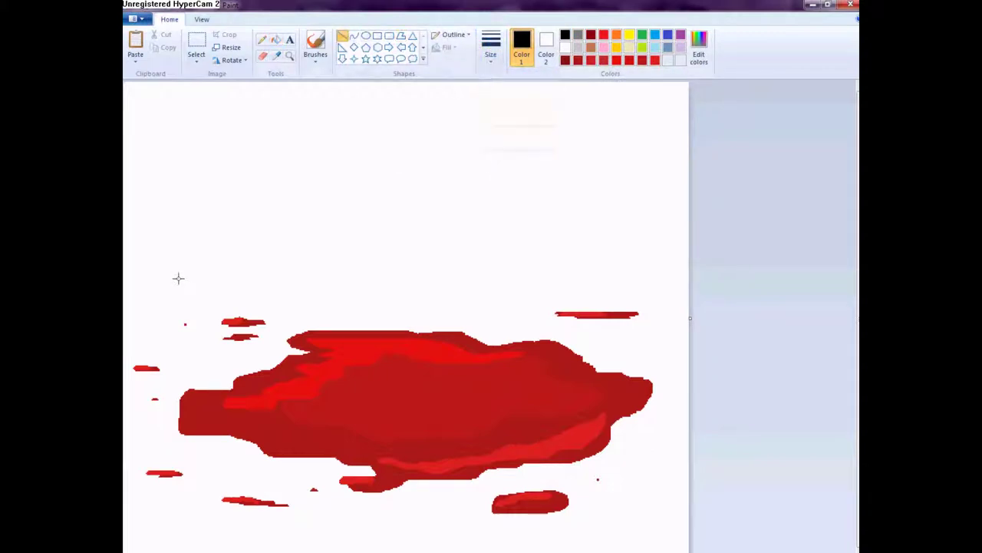
pyautogui.moveTo(139, 220); pyautogui.dragTo(754, 220)
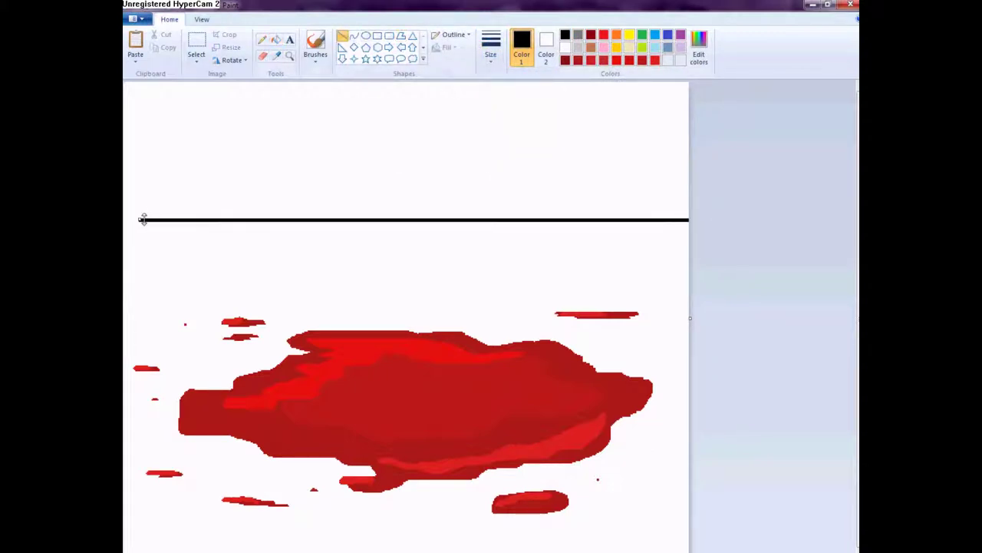
# Fill the floor area below the horizontal line, around the puddle, with light gray
pyautogui.click(277, 56)
pyautogui.click(275, 39)
pyautogui.click(604, 47)
pyautogui.click(578, 47)
pyautogui.click(485, 296)
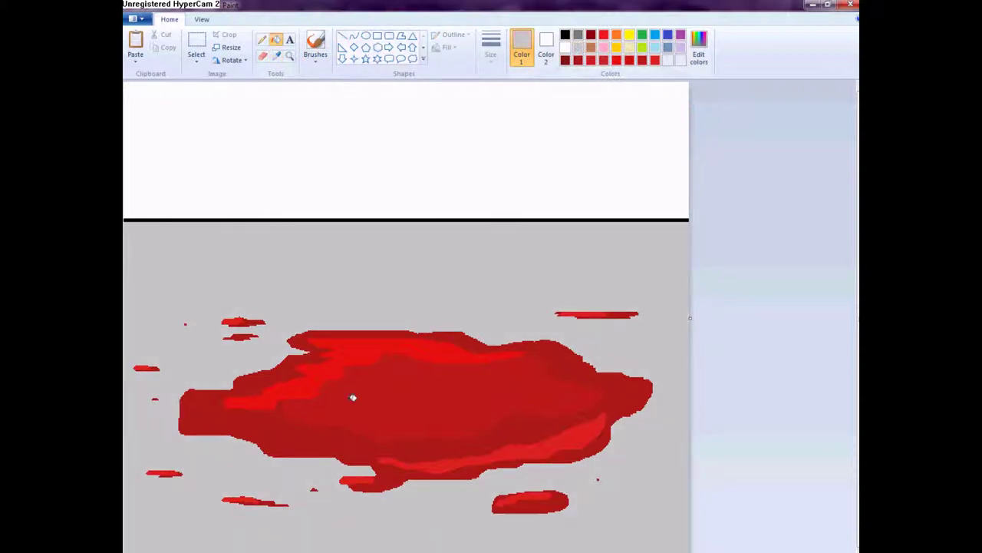
# Recolor the dividing line dark gray and fill the area above it with a custom gray of red, green and blue 111
pyautogui.click(578, 35)
pyautogui.click(517, 221)
pyautogui.click(698, 47)
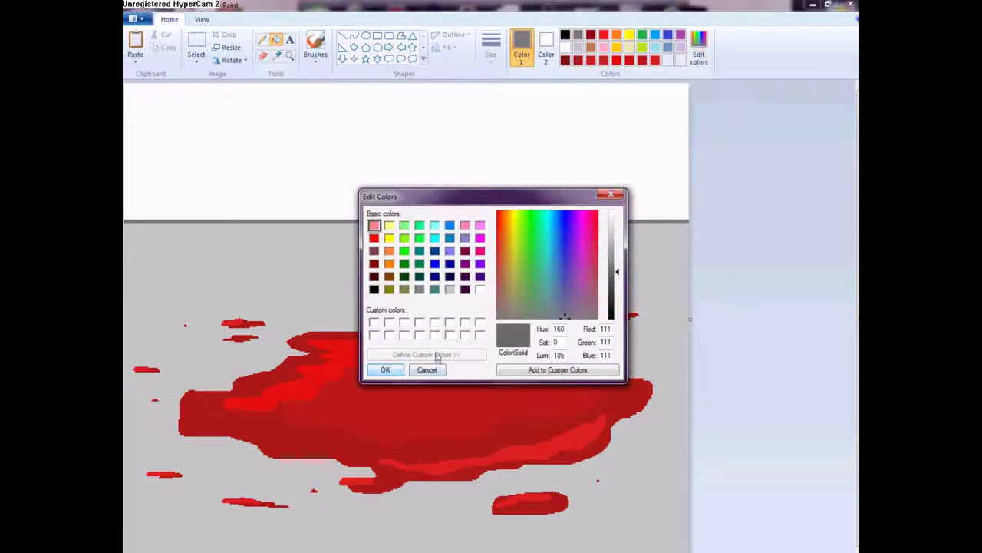
pyautogui.click(385, 369)
pyautogui.click(370, 103)
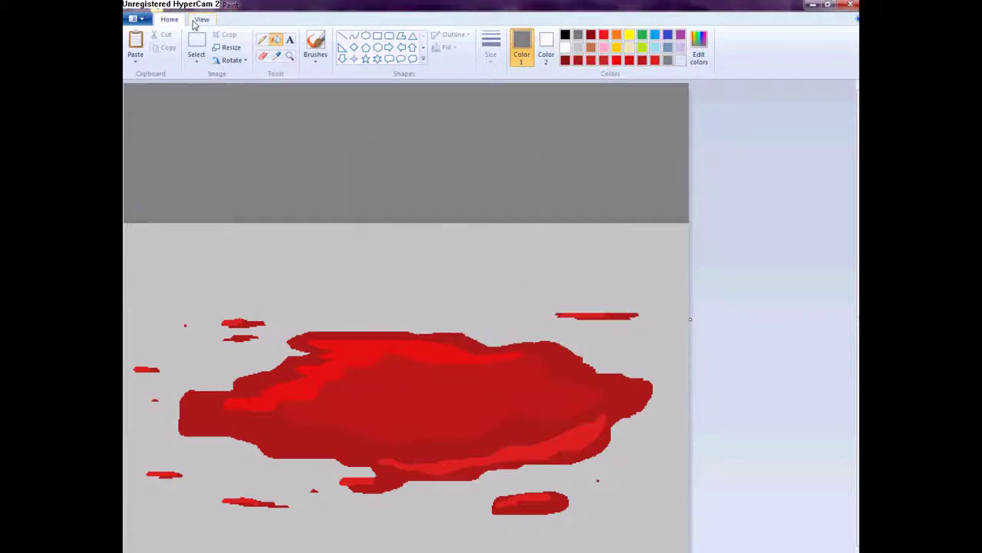
# Handwrite "oh yea!" with a laughing face beside it in red on the dark gray area above the puddle
pyautogui.click(262, 40)
pyautogui.click(590, 60)
pyautogui.moveTo(330, 147)
pyautogui.mouseDown()
pyautogui.moveTo(347, 162)
pyautogui.moveTo(412, 177)
pyautogui.mouseUp()
pyautogui.moveTo(425, 148); pyautogui.dragTo(413, 191)
pyautogui.moveTo(435, 154)
pyautogui.mouseDown()
pyautogui.moveTo(459, 147)
pyautogui.moveTo(491, 173)
pyautogui.mouseUp()
pyautogui.moveTo(529, 116)
pyautogui.mouseDown()
pyautogui.moveTo(511, 182)
pyautogui.moveTo(604, 176)
pyautogui.moveTo(561, 151)
pyautogui.moveTo(594, 155)
pyautogui.mouseUp()
pyautogui.moveTo(566, 192); pyautogui.dragTo(602, 175)
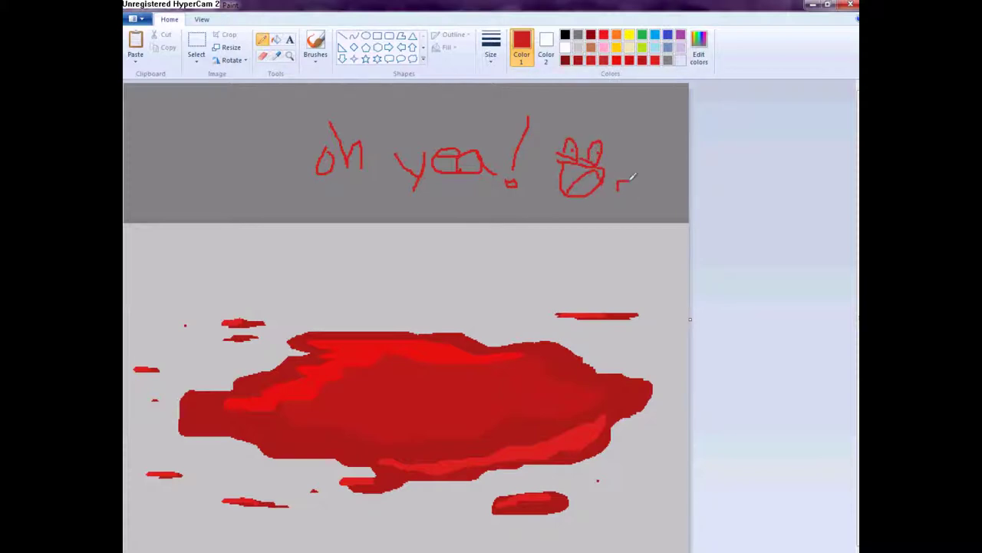
pyautogui.moveTo(651, 185); pyautogui.dragTo(648, 181)
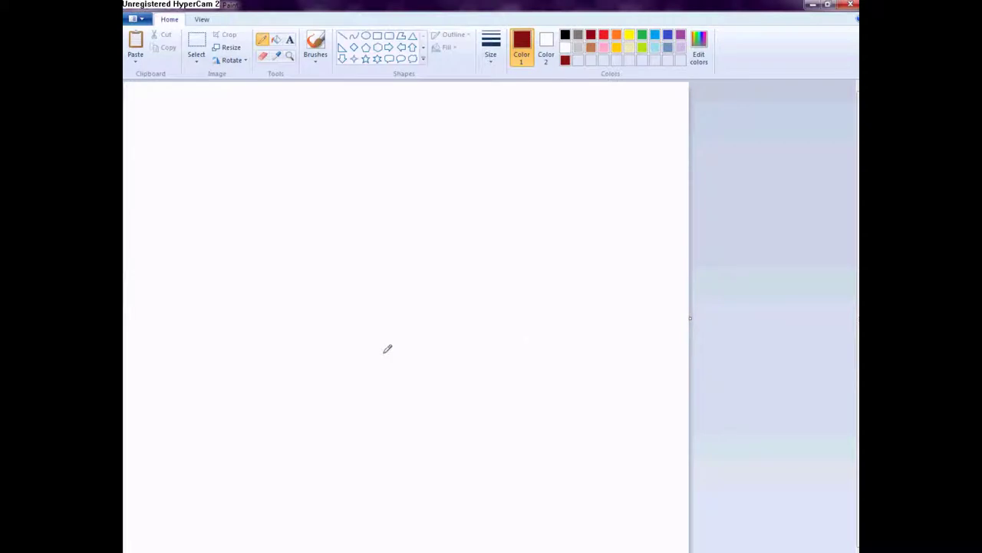
# Define a slightly lighter dark red as a custom drawing color on the new blank canvas
pyautogui.click(698, 46)
pyautogui.click(618, 277)
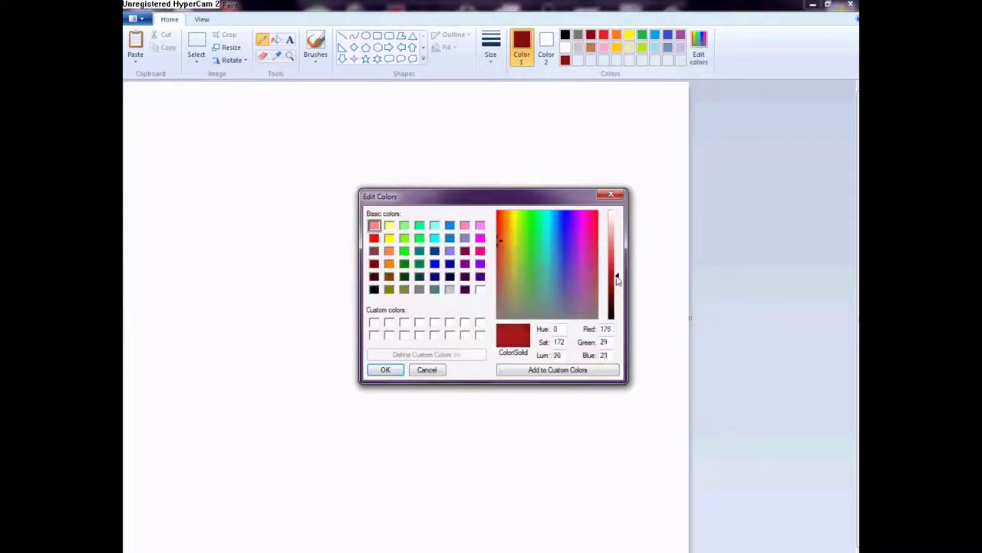
pyautogui.click(581, 217)
pyautogui.click(496, 242)
pyautogui.click(385, 369)
# Draw a starburst-shaped blood splatter with uneven spikes of random length radiating from a filled center
pyautogui.moveTo(367, 241)
pyautogui.mouseDown()
pyautogui.moveTo(384, 263)
pyautogui.moveTo(376, 255)
pyautogui.moveTo(303, 272)
pyautogui.moveTo(390, 261)
pyautogui.moveTo(368, 301)
pyautogui.moveTo(388, 264)
pyautogui.moveTo(415, 337)
pyautogui.moveTo(388, 277)
pyautogui.moveTo(459, 293)
pyautogui.mouseUp()
pyautogui.moveTo(388, 269)
pyautogui.mouseDown()
pyautogui.moveTo(461, 212)
pyautogui.moveTo(402, 262)
pyautogui.moveTo(425, 199)
pyautogui.mouseUp()
pyautogui.moveTo(425, 200)
pyautogui.mouseDown()
pyautogui.moveTo(390, 265)
pyautogui.moveTo(377, 200)
pyautogui.moveTo(381, 270)
pyautogui.moveTo(380, 203)
pyautogui.mouseUp()
pyautogui.moveTo(387, 258)
pyautogui.mouseDown()
pyautogui.moveTo(395, 231)
pyautogui.moveTo(396, 278)
pyautogui.moveTo(448, 272)
pyautogui.moveTo(410, 267)
pyautogui.mouseUp()
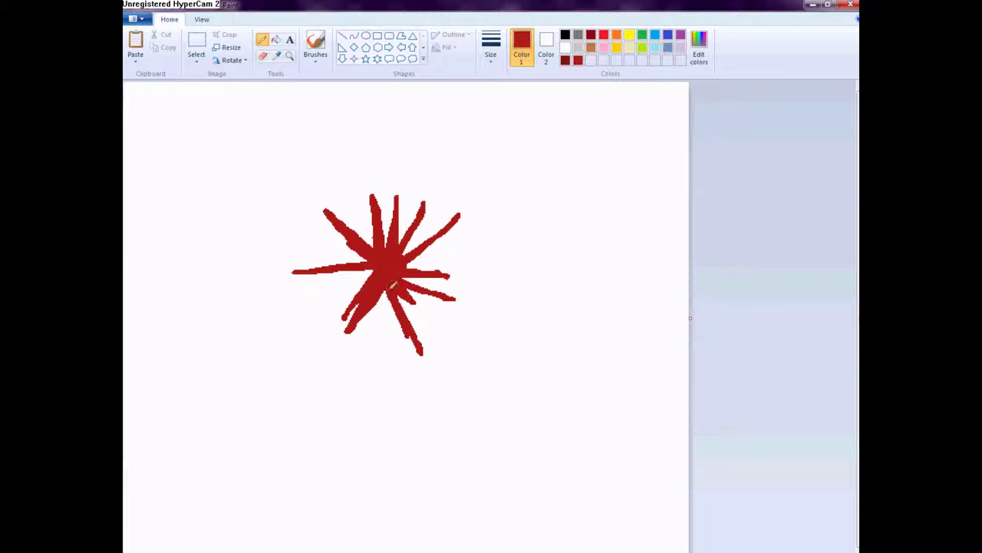
pyautogui.moveTo(385, 261); pyautogui.dragTo(335, 217)
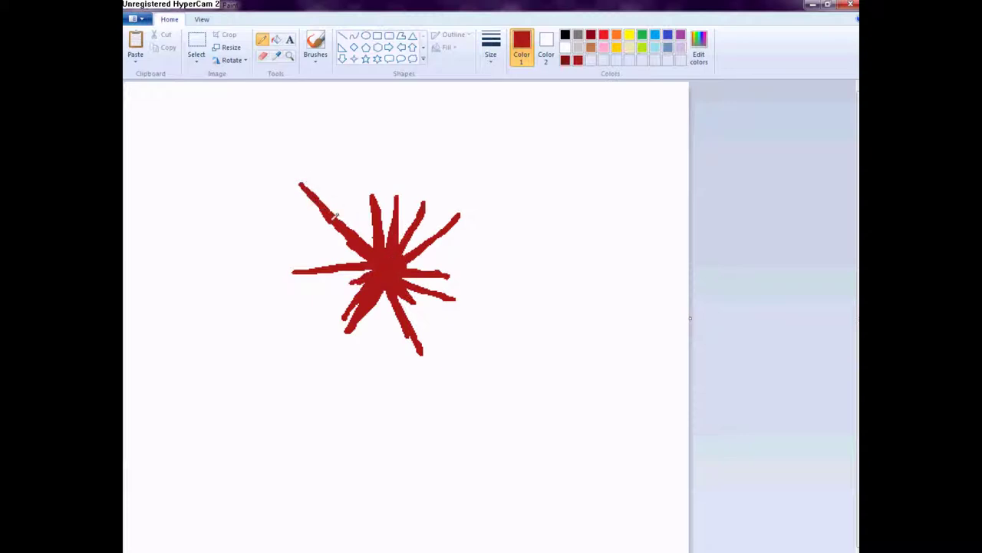
pyautogui.moveTo(415, 265); pyautogui.dragTo(490, 269)
# Try handwriting the label "1.Random" above the splatter, and undo the lettering
pyautogui.moveTo(454, 179)
pyautogui.mouseDown()
pyautogui.moveTo(475, 125)
pyautogui.moveTo(461, 146)
pyautogui.moveTo(480, 174)
pyautogui.moveTo(494, 174)
pyautogui.moveTo(491, 159)
pyautogui.moveTo(498, 172)
pyautogui.moveTo(511, 163)
pyautogui.moveTo(564, 175)
pyautogui.moveTo(572, 163)
pyautogui.moveTo(605, 183)
pyautogui.mouseUp()
pyautogui.moveTo(404, 142); pyautogui.dragTo(419, 175)
pyautogui.moveTo(407, 177); pyautogui.dragTo(430, 176)
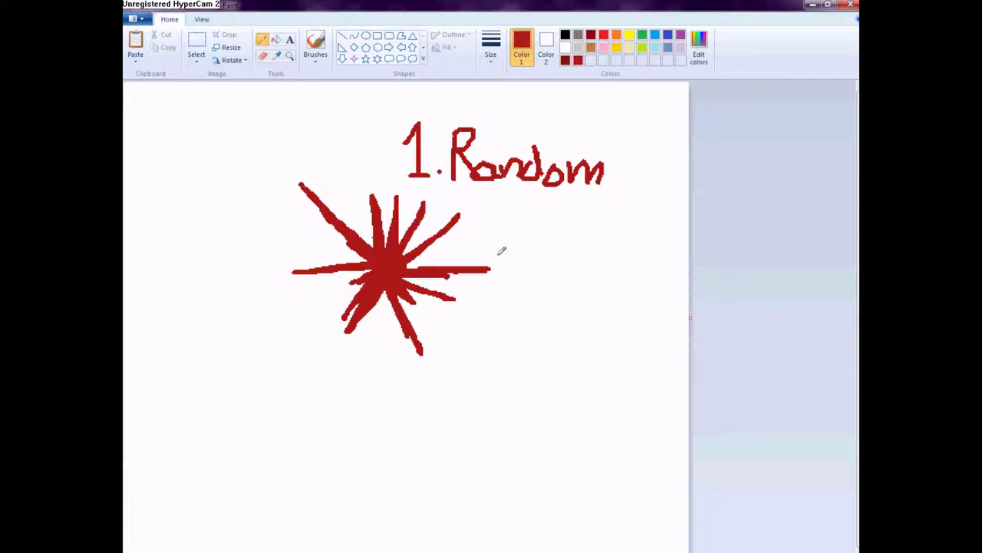
pyautogui.hotkey('ctrl', 'z')
pyautogui.hotkey('ctrl', 'z')
pyautogui.hotkey('ctrl', 'z')
pyautogui.hotkey('ctrl', 'z')
pyautogui.hotkey('ctrl', 'z')
pyautogui.hotkey('ctrl', 'z')
pyautogui.hotkey('ctrl', 'z')
pyautogui.hotkey('ctrl', 'z')
pyautogui.hotkey('ctrl', 'z')
pyautogui.hotkey('ctrl', 'z')
pyautogui.hotkey('ctrl', 'z')
pyautogui.hotkey('ctrl', 'z')
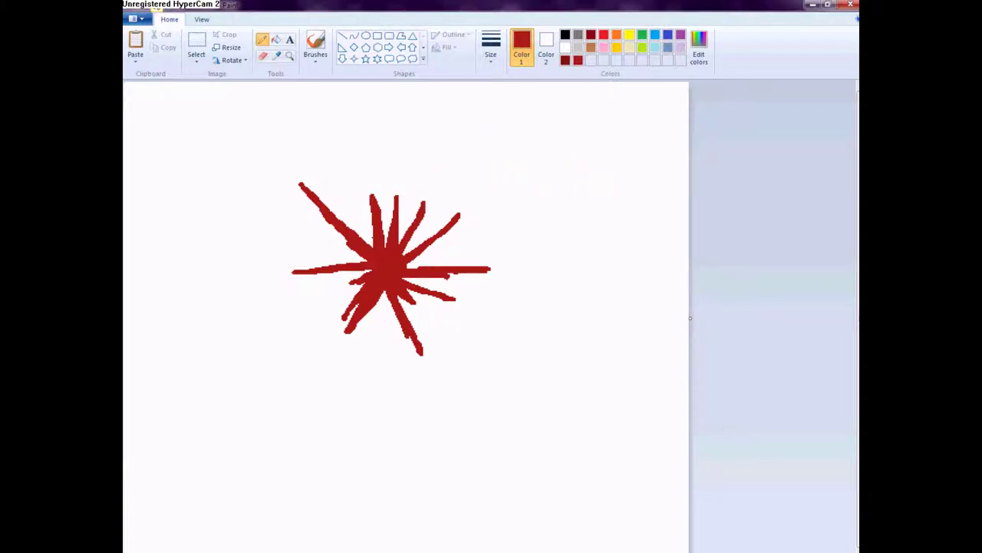
# Draw the first vertical drips hanging from the splatter's lower, left, upper-left and right spikes
pyautogui.moveTo(374, 330); pyautogui.dragTo(372, 376)
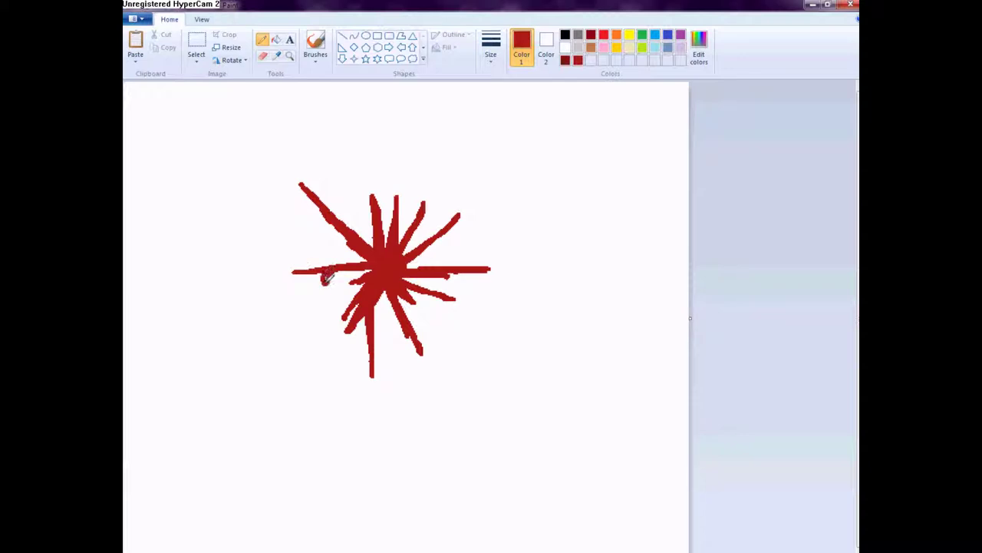
pyautogui.moveTo(318, 192)
pyautogui.mouseDown()
pyautogui.moveTo(315, 221)
pyautogui.moveTo(323, 205)
pyautogui.mouseUp()
pyautogui.moveTo(443, 291)
pyautogui.mouseDown()
pyautogui.moveTo(438, 351)
pyautogui.moveTo(441, 294)
pyautogui.moveTo(459, 267)
pyautogui.moveTo(476, 273)
pyautogui.moveTo(478, 298)
pyautogui.moveTo(484, 267)
pyautogui.mouseUp()
pyautogui.moveTo(434, 230); pyautogui.dragTo(435, 261)
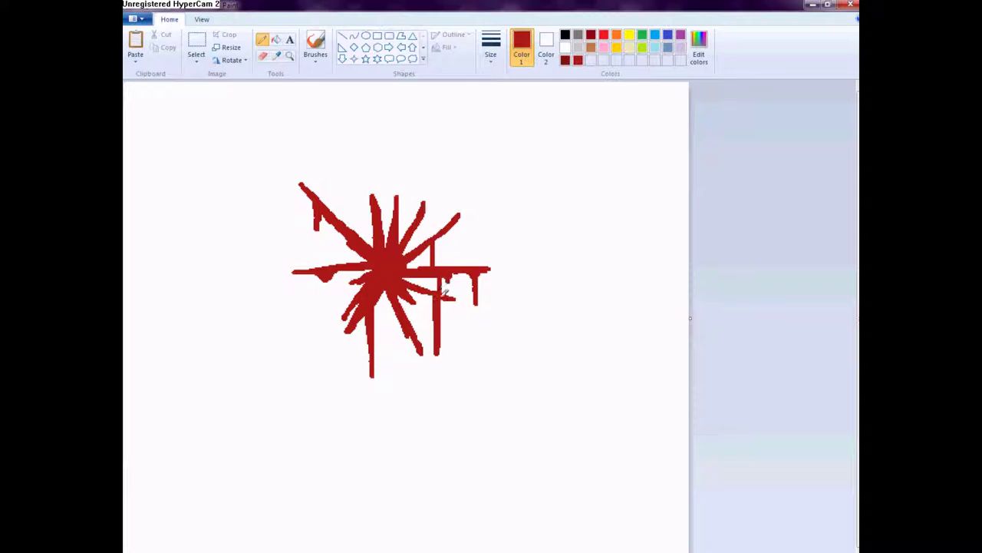
# Add more drips under the left and upper-left spikes and one long drip running straight down from the splatter's center
pyautogui.click(289, 55)
pyautogui.click(301, 99)
pyautogui.click(261, 40)
pyautogui.moveTo(348, 244); pyautogui.dragTo(343, 336)
pyautogui.moveTo(301, 241); pyautogui.dragTo(300, 271)
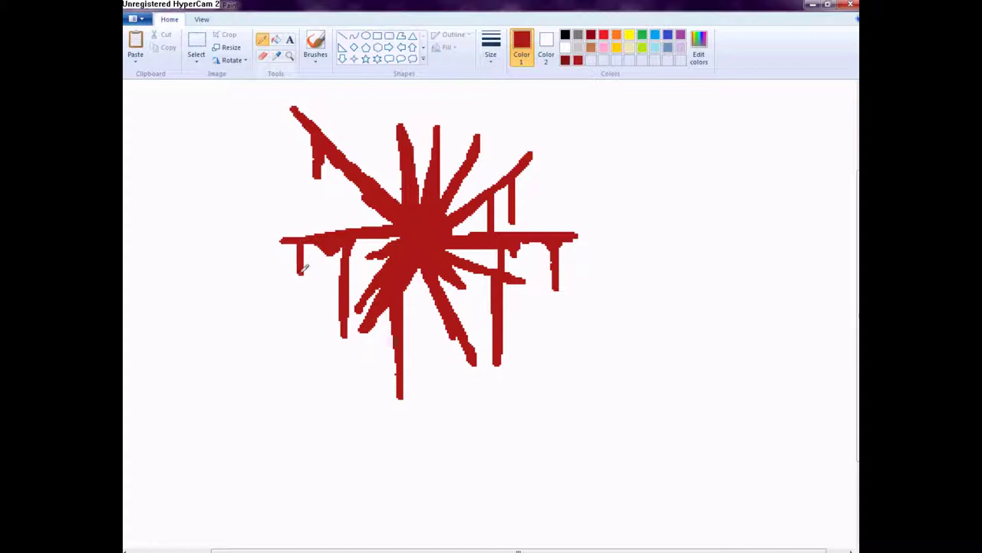
pyautogui.moveTo(349, 178)
pyautogui.mouseDown()
pyautogui.moveTo(351, 206)
pyautogui.moveTo(364, 194)
pyautogui.mouseUp()
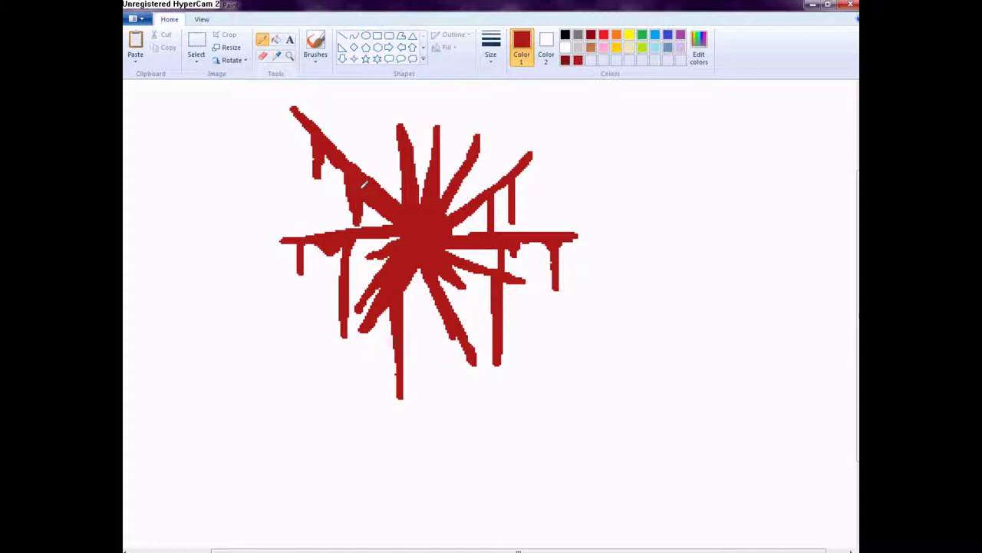
pyautogui.moveTo(424, 267); pyautogui.dragTo(421, 447)
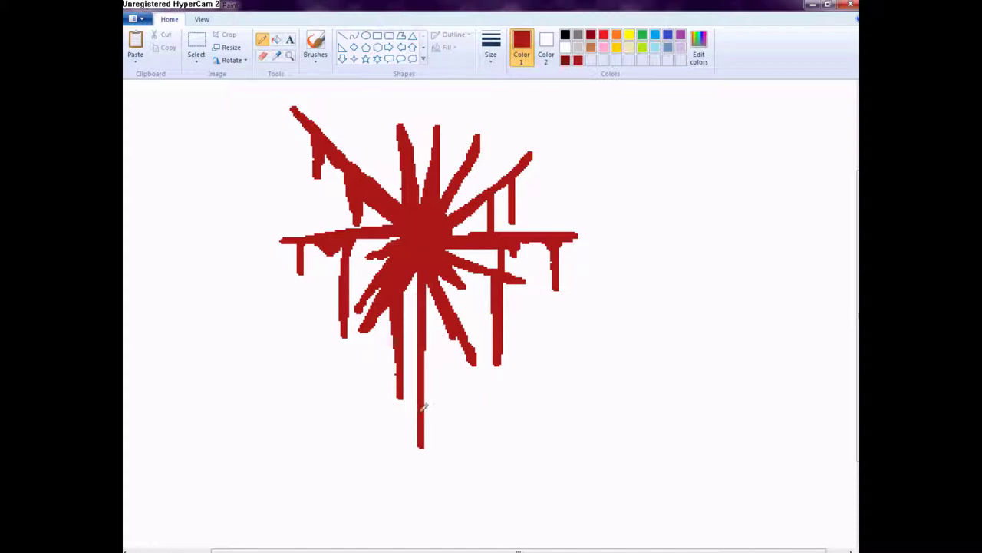
# Try handwriting "Sp" at the lower right of the splatter, and undo the letters
pyautogui.moveTo(565, 393)
pyautogui.mouseDown()
pyautogui.moveTo(571, 420)
pyautogui.moveTo(522, 459)
pyautogui.mouseUp()
pyautogui.moveTo(595, 406); pyautogui.dragTo(618, 430)
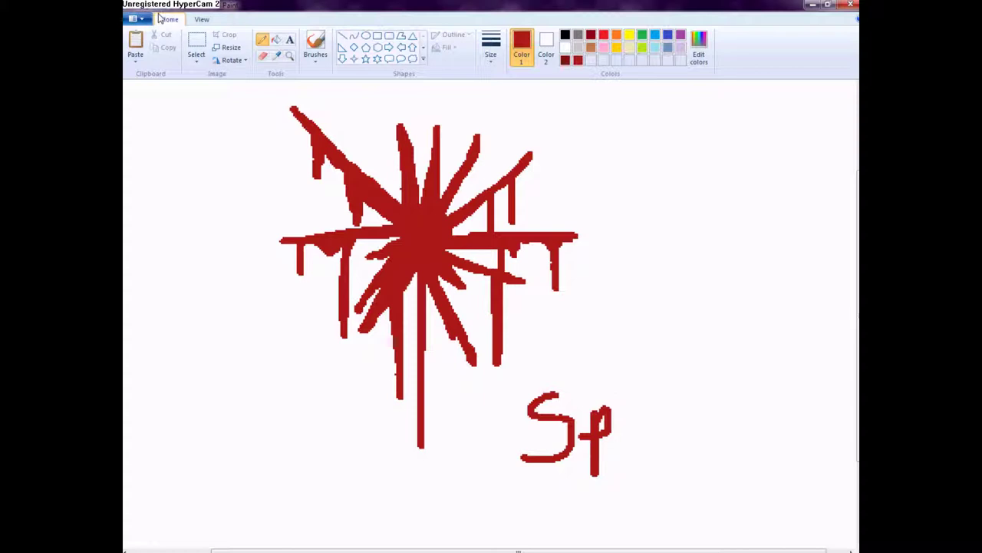
pyautogui.hotkey('ctrl', 'z')
pyautogui.hotkey('ctrl', 'z')
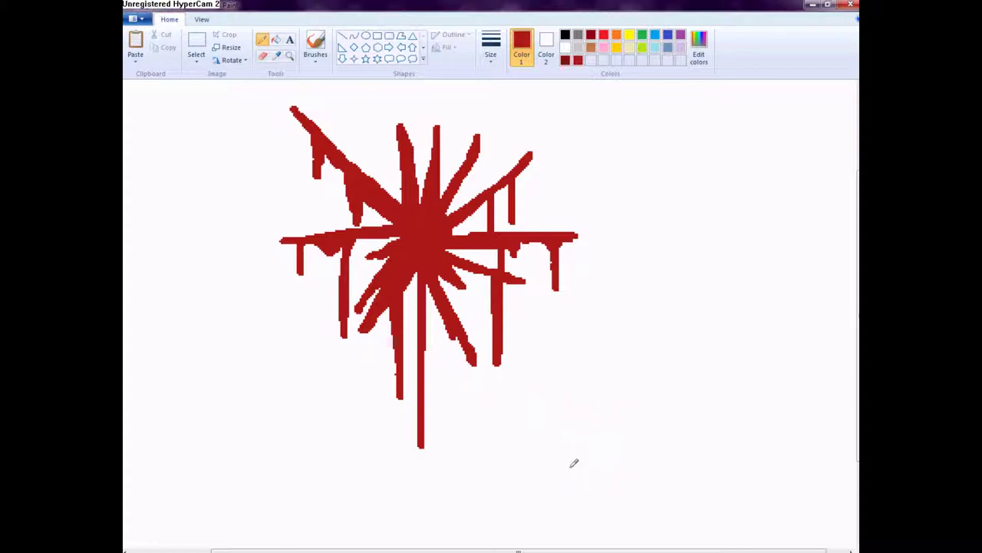
# Draw an arrow pointing at the drips on the splatter's lower right and handwrite "2.those" below it
pyautogui.moveTo(606, 426)
pyautogui.mouseDown()
pyautogui.moveTo(539, 351)
pyautogui.moveTo(530, 377)
pyautogui.mouseUp()
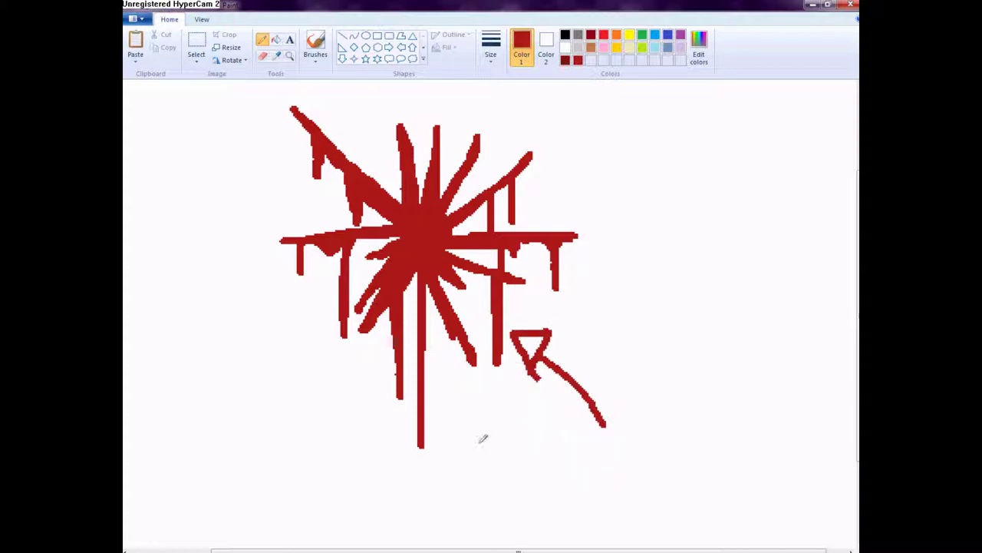
pyautogui.moveTo(478, 439); pyautogui.dragTo(530, 477)
pyautogui.click(548, 476)
pyautogui.moveTo(568, 442)
pyautogui.mouseDown()
pyautogui.moveTo(570, 480)
pyautogui.moveTo(578, 457)
pyautogui.mouseUp()
pyautogui.moveTo(584, 437)
pyautogui.mouseDown()
pyautogui.moveTo(585, 479)
pyautogui.moveTo(600, 479)
pyautogui.mouseUp()
pyautogui.moveTo(618, 459)
pyautogui.mouseDown()
pyautogui.moveTo(643, 467)
pyautogui.moveTo(635, 452)
pyautogui.moveTo(667, 473)
pyautogui.mouseUp()
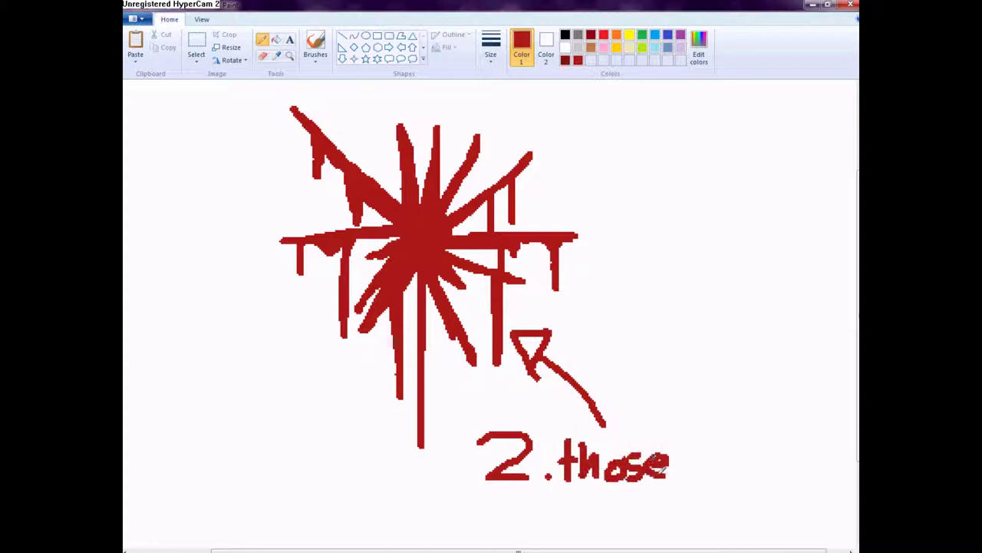
# Continue the handwritten note with the word "dripping" on the line below "2.those"
pyautogui.scroll(-3, 673, 455)
pyautogui.moveTo(546, 398); pyautogui.dragTo(565, 416)
pyautogui.moveTo(564, 379)
pyautogui.mouseDown()
pyautogui.moveTo(567, 420)
pyautogui.moveTo(581, 391)
pyautogui.mouseUp()
pyautogui.moveTo(588, 393); pyautogui.dragTo(601, 439)
pyautogui.moveTo(602, 395); pyautogui.dragTo(619, 441)
pyautogui.moveTo(618, 393); pyautogui.dragTo(651, 425)
pyautogui.click(648, 386)
pyautogui.moveTo(657, 425)
pyautogui.mouseDown()
pyautogui.moveTo(666, 409)
pyautogui.moveTo(672, 428)
pyautogui.mouseUp()
pyautogui.moveTo(695, 400)
pyautogui.mouseDown()
pyautogui.moveTo(694, 414)
pyautogui.moveTo(663, 434)
pyautogui.mouseUp()
# Finish the handwritten note with "line-things..." on the line below "dripping"
pyautogui.moveTo(603, 465)
pyautogui.mouseDown()
pyautogui.moveTo(604, 443)
pyautogui.moveTo(603, 485)
pyautogui.mouseUp()
pyautogui.moveTo(617, 462)
pyautogui.mouseDown()
pyautogui.moveTo(619, 484)
pyautogui.moveTo(658, 483)
pyautogui.mouseUp()
pyautogui.moveTo(669, 476)
pyautogui.mouseDown()
pyautogui.moveTo(689, 476)
pyautogui.moveTo(700, 491)
pyautogui.mouseUp()
pyautogui.moveTo(686, 474)
pyautogui.mouseDown()
pyautogui.moveTo(714, 472)
pyautogui.moveTo(709, 493)
pyautogui.mouseUp()
pyautogui.moveTo(711, 477); pyautogui.dragTo(763, 497)
pyautogui.click(734, 460)
pyautogui.moveTo(771, 480)
pyautogui.mouseDown()
pyautogui.moveTo(787, 469)
pyautogui.moveTo(757, 503)
pyautogui.mouseUp()
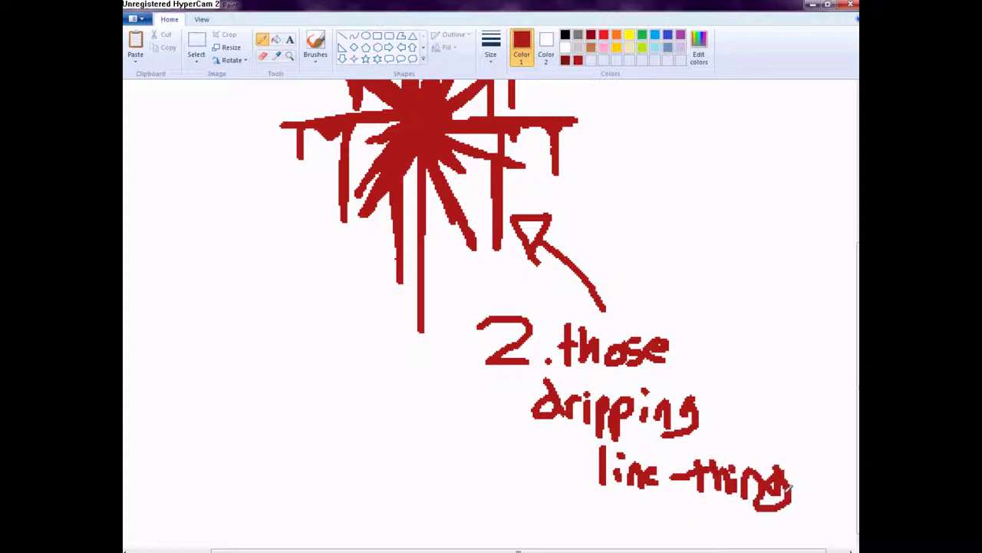
pyautogui.moveTo(817, 471); pyautogui.dragTo(823, 492)
pyautogui.click(830, 494)
pyautogui.click(840, 494)
pyautogui.click(849, 494)
# Doodle a deadpan "-_-" face with a sweat drop below the handwritten note
pyautogui.scroll(-1, 662, 468)
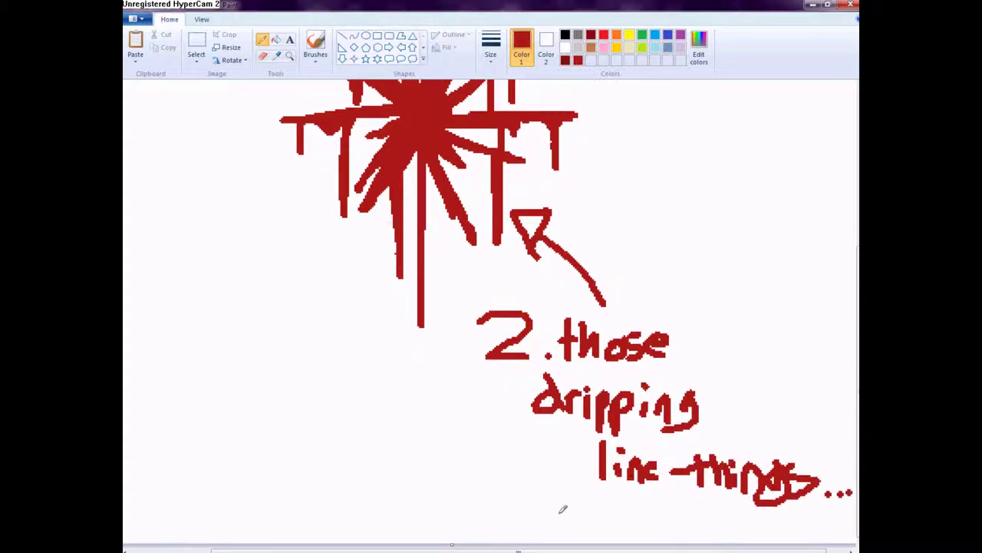
pyautogui.moveTo(509, 507); pyautogui.dragTo(647, 505)
pyautogui.moveTo(560, 526); pyautogui.dragTo(603, 527)
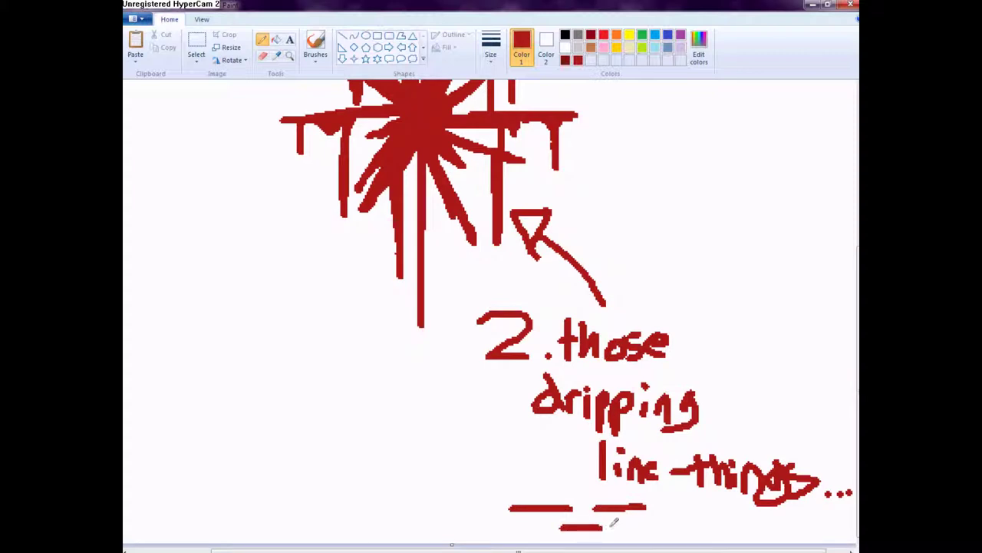
pyautogui.moveTo(536, 504); pyautogui.dragTo(539, 507)
pyautogui.moveTo(612, 509)
pyautogui.mouseDown()
pyautogui.moveTo(656, 497)
pyautogui.moveTo(655, 508)
pyautogui.mouseUp()
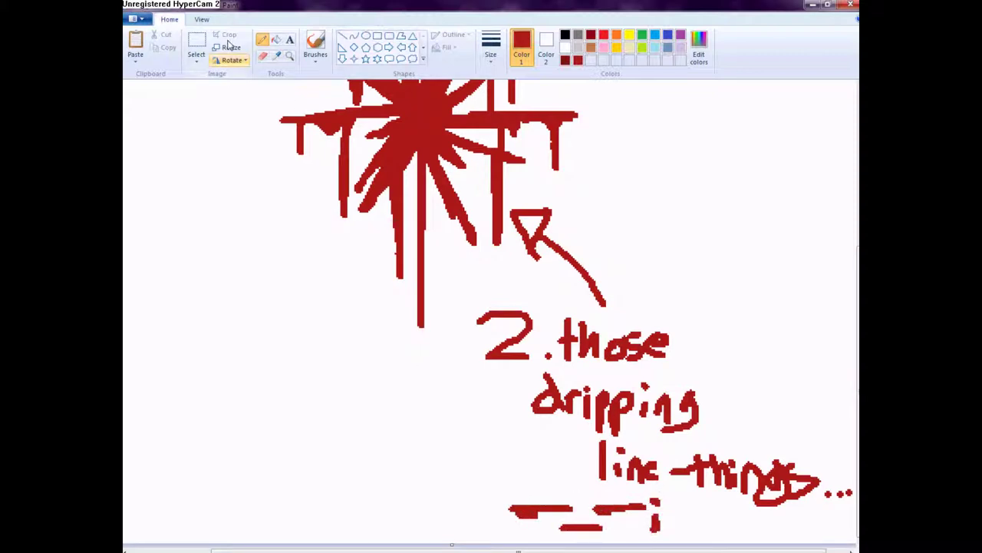
# Select and delete the handwritten note with its face doodle, and the arrow pointing at the splatter's drips
pyautogui.click(196, 47)
pyautogui.moveTo(462, 297); pyautogui.dragTo(867, 542)
pyautogui.rightClick(630, 418)
pyautogui.click(664, 504)
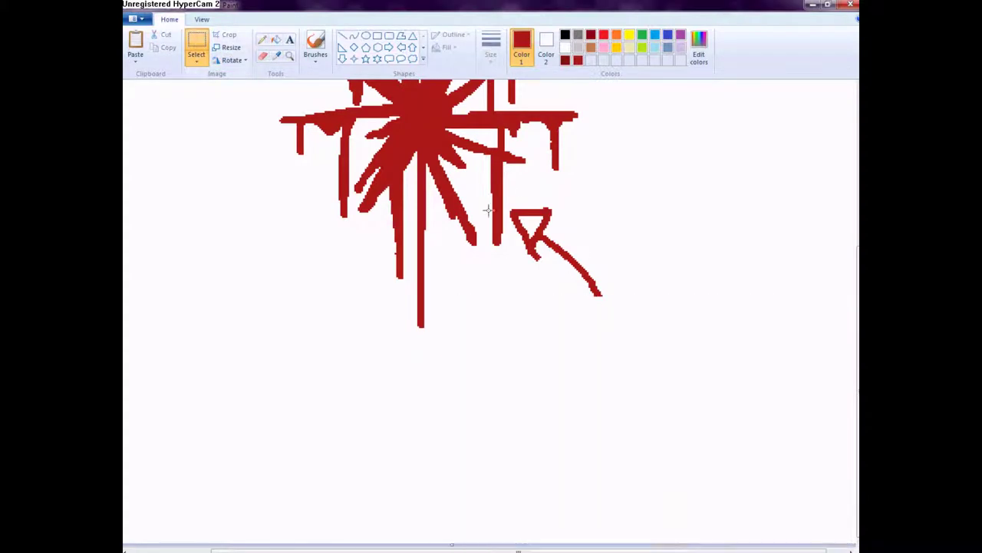
pyautogui.moveTo(510, 198); pyautogui.dragTo(662, 336)
pyautogui.rightClick(582, 268)
pyautogui.click(610, 352)
pyautogui.scroll(3, 537, 307)
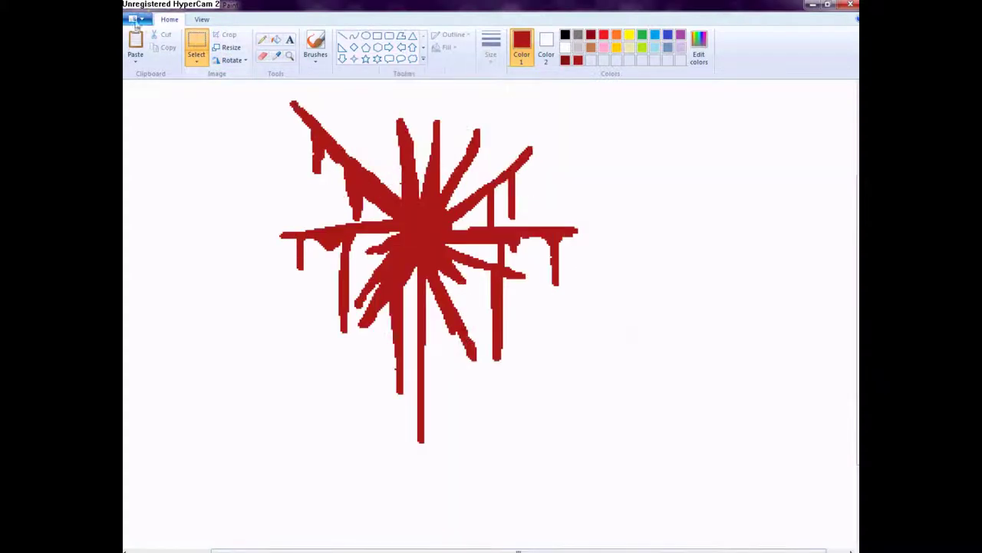
# Fill the gaps around the splatter's center with short pencil spikes and add small drips to its lower spikes
pyautogui.click(261, 39)
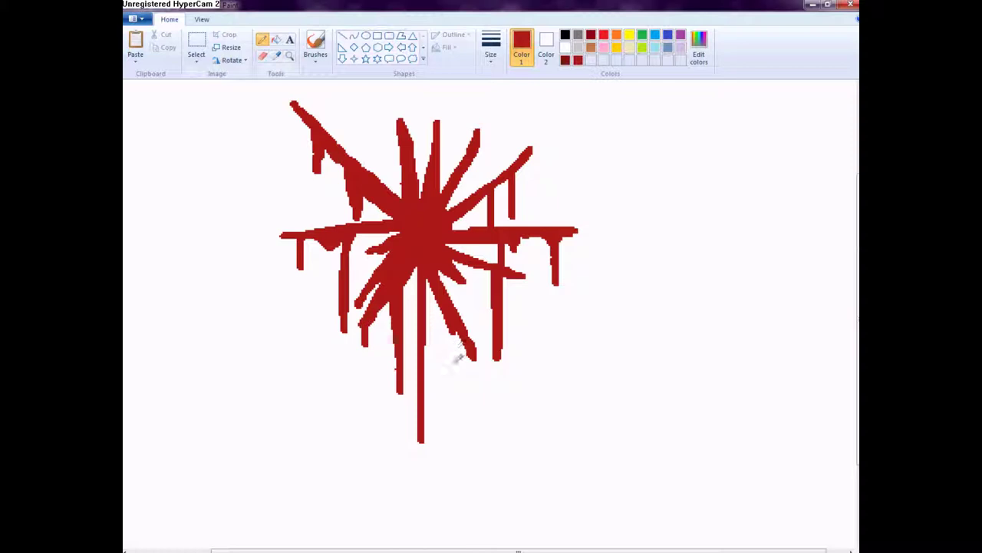
pyautogui.scroll(3, 445, 369)
pyautogui.moveTo(371, 271); pyautogui.dragTo(402, 314)
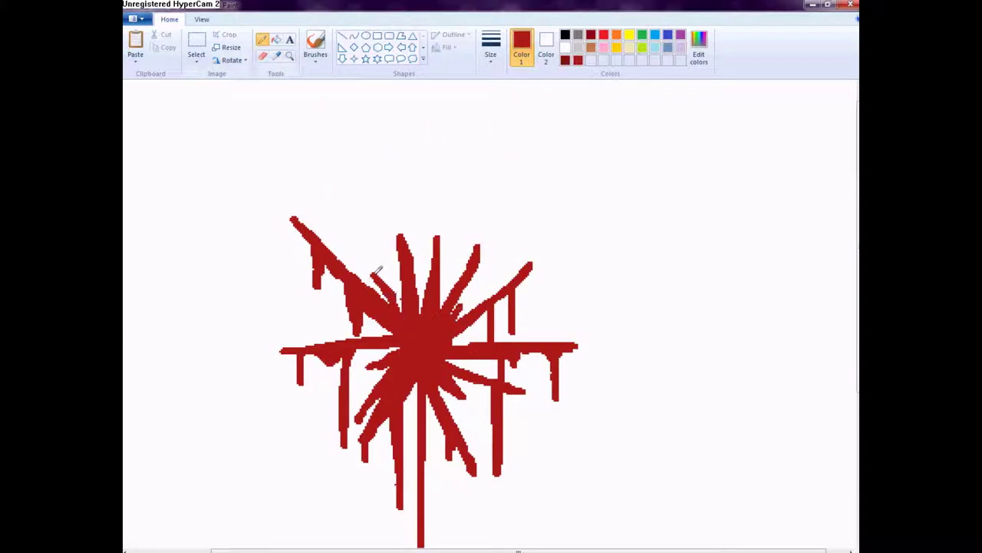
pyautogui.moveTo(436, 352)
pyautogui.mouseDown()
pyautogui.moveTo(467, 359)
pyautogui.moveTo(478, 408)
pyautogui.moveTo(461, 396)
pyautogui.moveTo(416, 398)
pyautogui.mouseUp()
pyautogui.moveTo(465, 304)
pyautogui.mouseDown()
pyautogui.moveTo(483, 288)
pyautogui.moveTo(430, 253)
pyautogui.mouseUp()
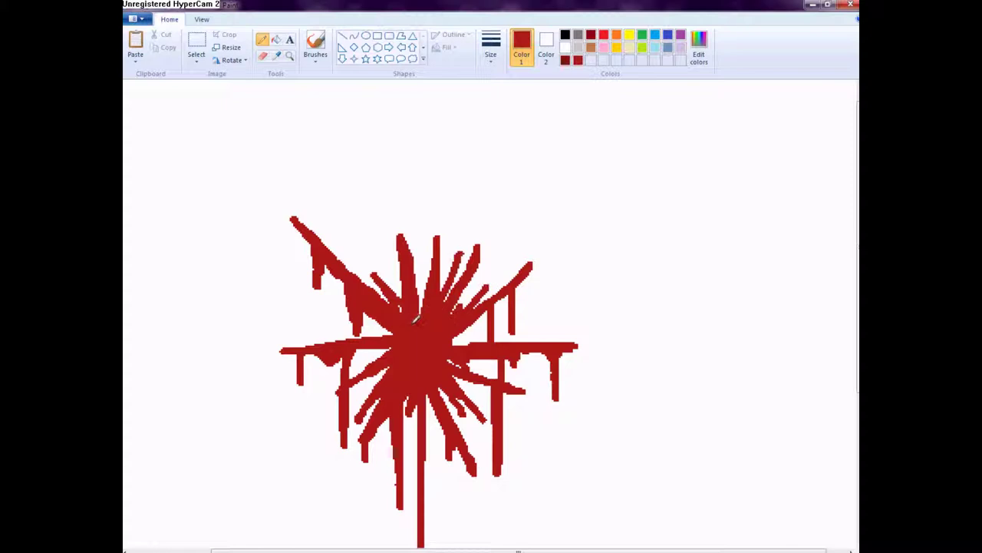
# Draw long spikes from the splatter's center toward the upper left, the upper right and straight up
pyautogui.scroll(1, 397, 184)
pyautogui.moveTo(354, 142)
pyautogui.mouseDown()
pyautogui.moveTo(355, 176)
pyautogui.moveTo(397, 196)
pyautogui.moveTo(455, 163)
pyautogui.moveTo(463, 181)
pyautogui.mouseUp()
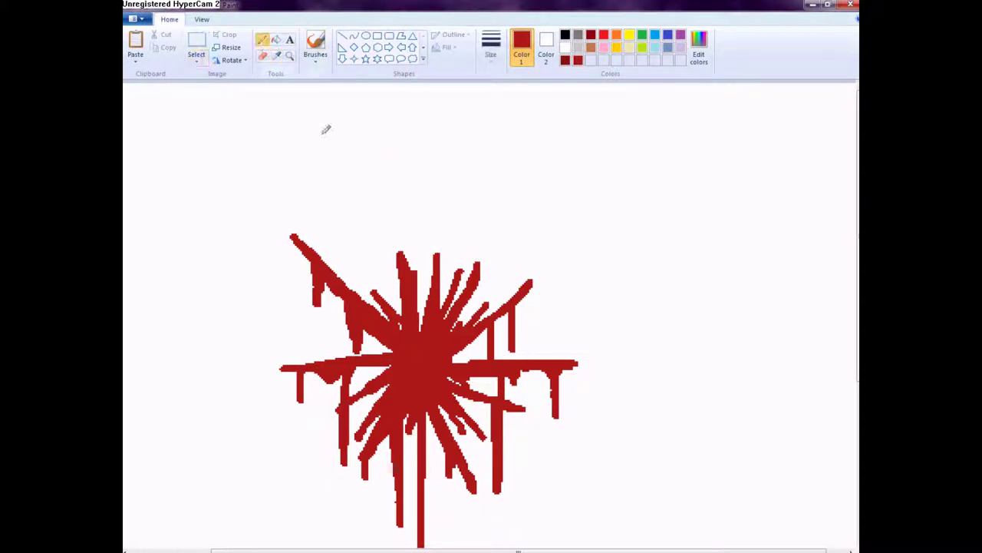
pyautogui.moveTo(413, 321); pyautogui.dragTo(345, 223)
pyautogui.scroll(-3, 350, 226)
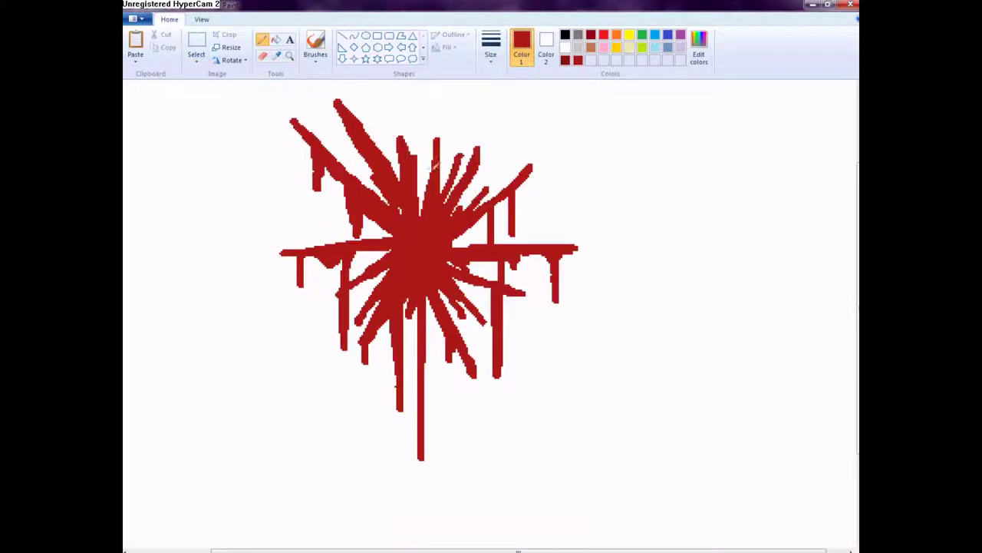
pyautogui.moveTo(430, 232); pyautogui.dragTo(538, 112)
pyautogui.scroll(3, 538, 112)
pyautogui.moveTo(421, 342); pyautogui.dragTo(419, 153)
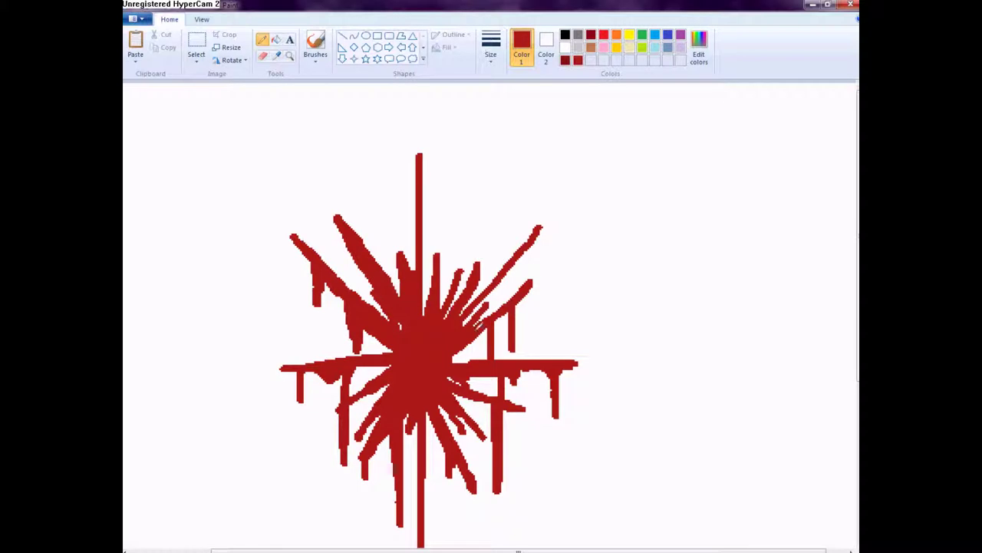
# Draw a long drip down from the splatter's center and handwrite "Gravity still works" with an arrow beside it
pyautogui.scroll(-6, 396, 275)
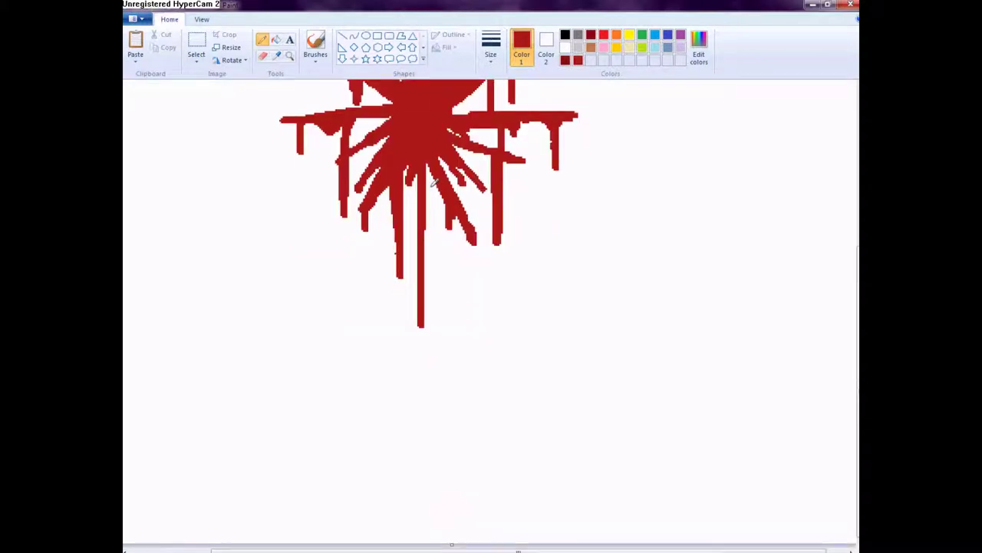
pyautogui.moveTo(434, 181); pyautogui.dragTo(440, 358)
pyautogui.moveTo(443, 287); pyautogui.dragTo(439, 428)
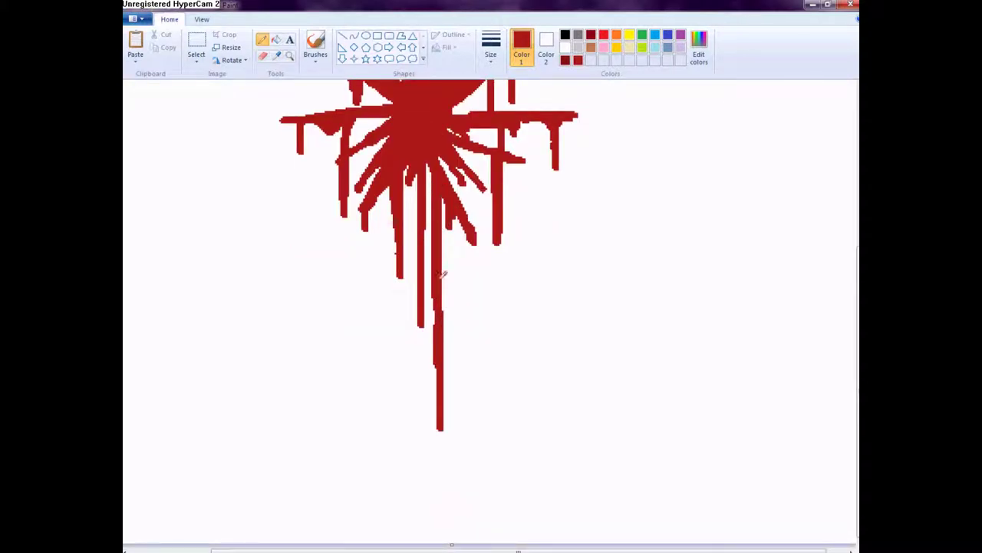
pyautogui.moveTo(491, 300); pyautogui.dragTo(516, 308)
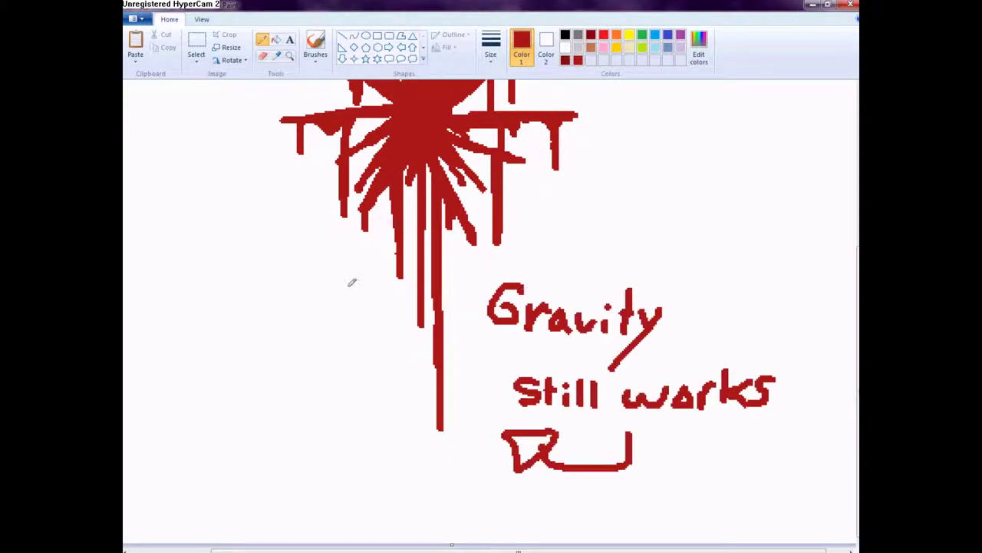
# Add a short drip under the splatter's lower-left spikes and extend the long central drip further down
pyautogui.moveTo(377, 175); pyautogui.dragTo(371, 395)
pyautogui.hotkey('ctrl', 'z')
pyautogui.moveTo(388, 184); pyautogui.dragTo(391, 238)
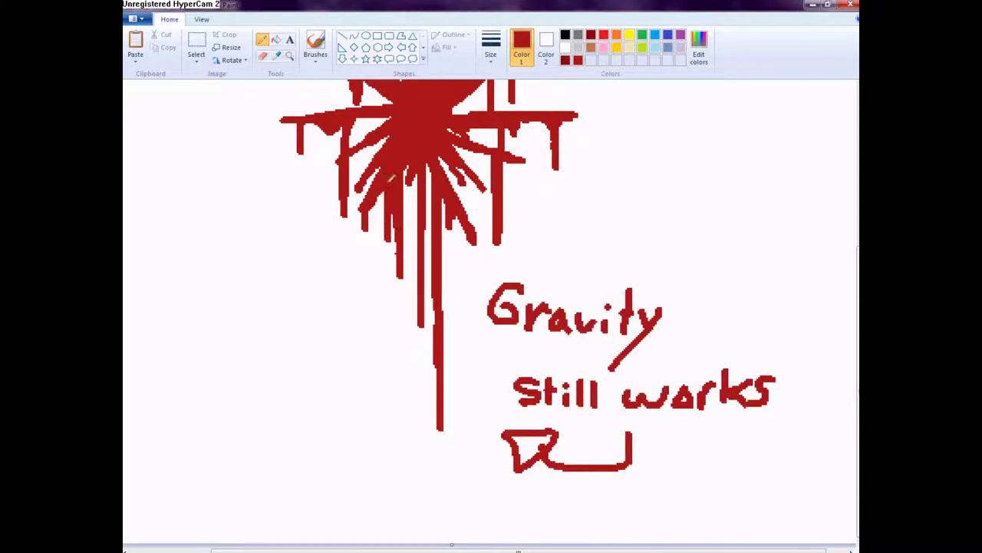
pyautogui.moveTo(441, 429); pyautogui.dragTo(447, 475)
# Doodle a small face with two dot eyes and a mouth below the word "works"
pyautogui.click(657, 443)
pyautogui.click(717, 441)
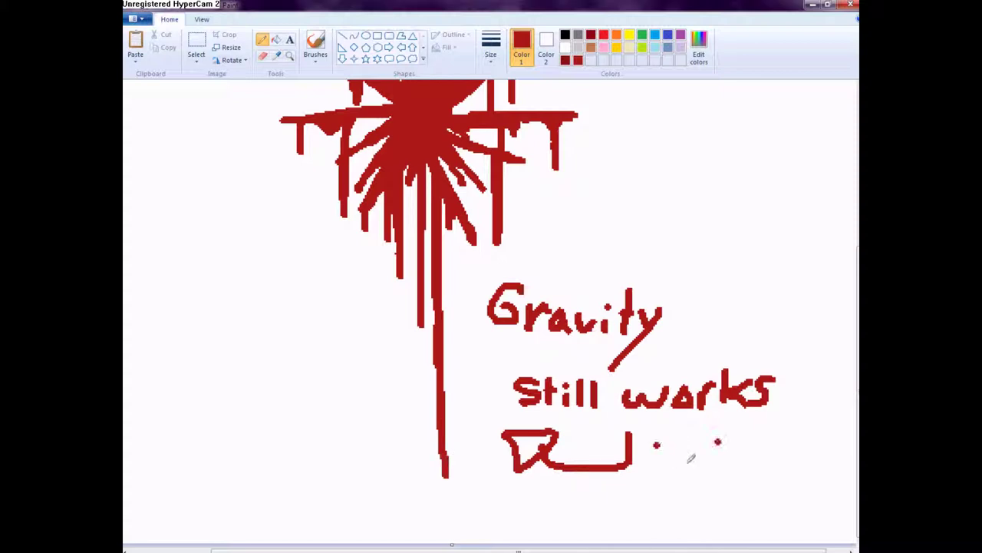
pyautogui.moveTo(676, 472); pyautogui.dragTo(732, 462)
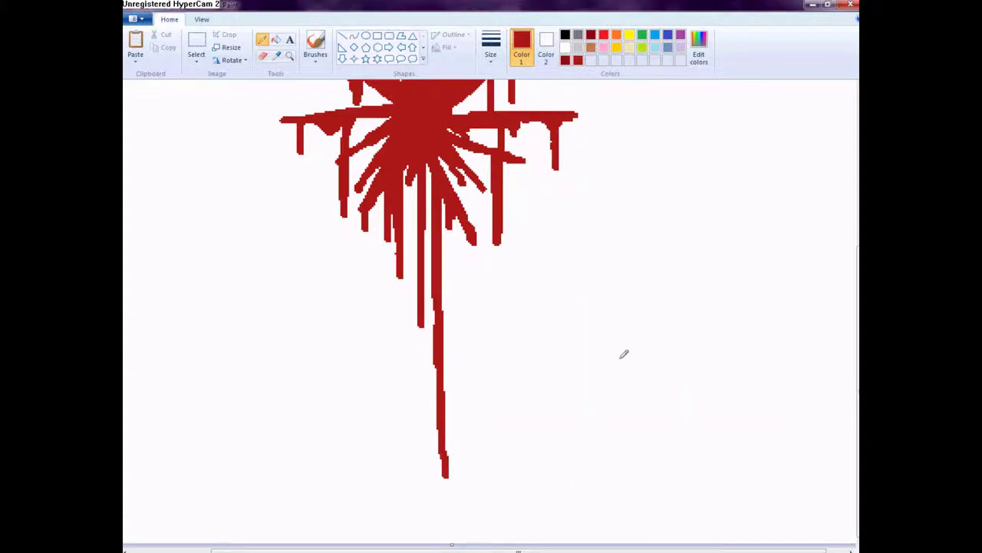
# Draw a small spiky splatter with one drip on the canvas's lower right and three small blood spots above it
pyautogui.moveTo(634, 316)
pyautogui.mouseDown()
pyautogui.moveTo(658, 347)
pyautogui.moveTo(671, 312)
pyautogui.moveTo(709, 356)
pyautogui.moveTo(675, 386)
pyautogui.moveTo(637, 390)
pyautogui.moveTo(676, 347)
pyautogui.moveTo(636, 363)
pyautogui.mouseUp()
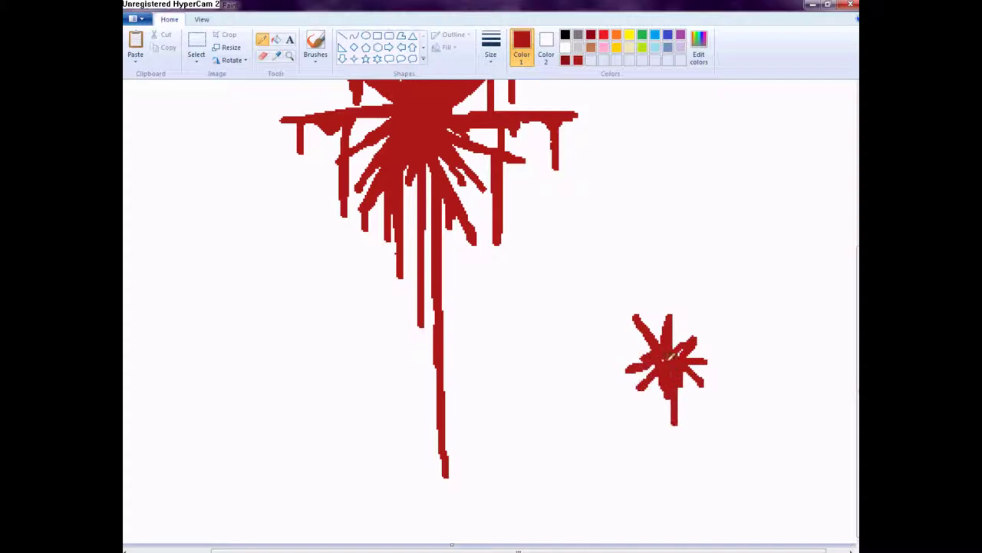
pyautogui.scroll(3, 668, 389)
pyautogui.moveTo(676, 261)
pyautogui.mouseDown()
pyautogui.moveTo(678, 269)
pyautogui.moveTo(676, 259)
pyautogui.mouseUp()
pyautogui.click(655, 219)
pyautogui.moveTo(719, 221); pyautogui.dragTo(717, 221)
pyautogui.moveTo(658, 213); pyautogui.dragTo(654, 219)
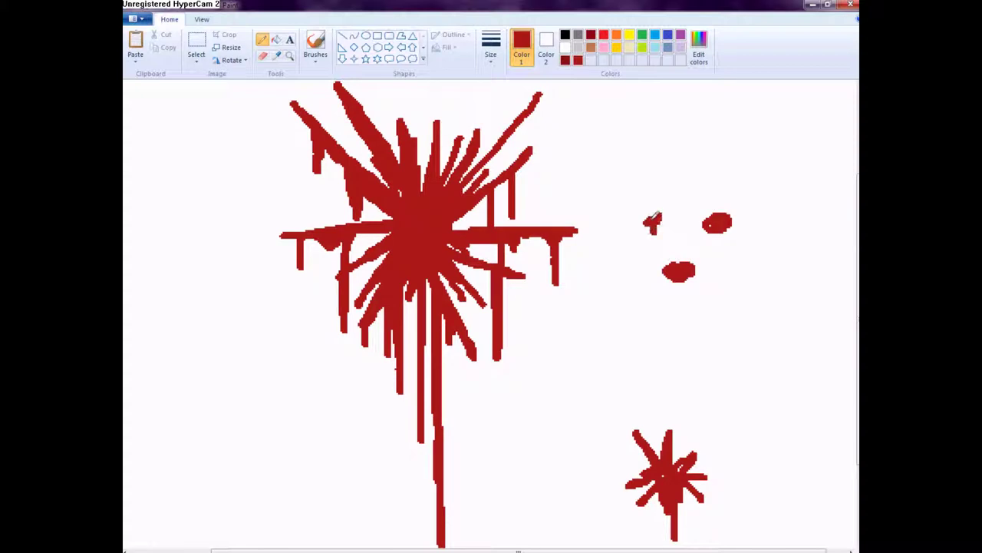